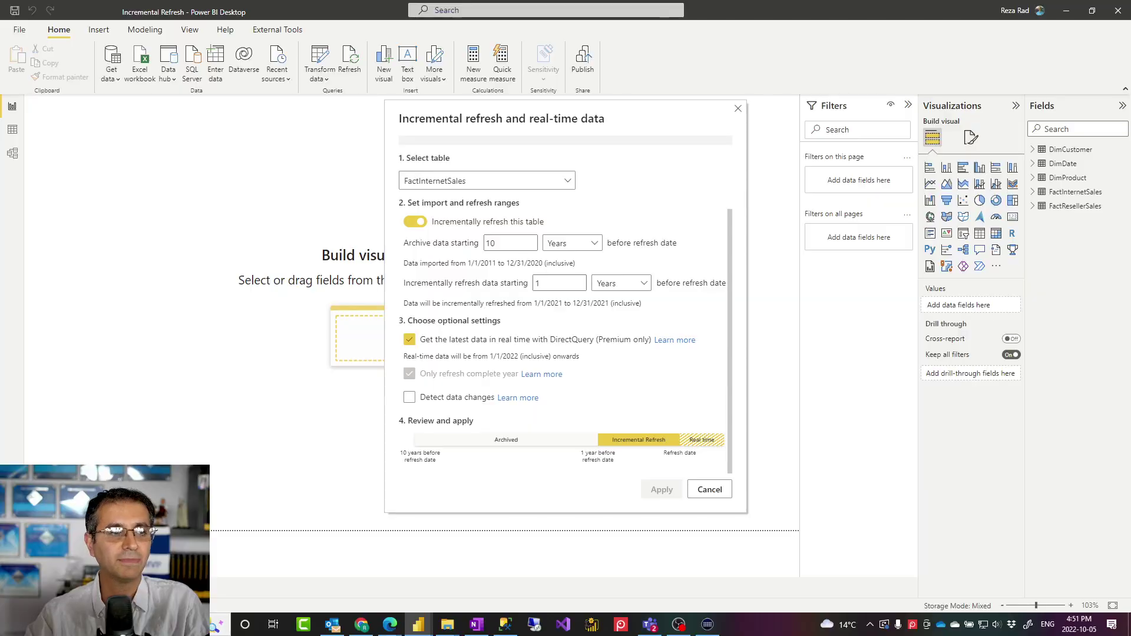
- Leave the incremental refresh settings and display the FactResellerSales query in the Power Query Editor
{"action": "left_click", "coordinate": [738, 109]}
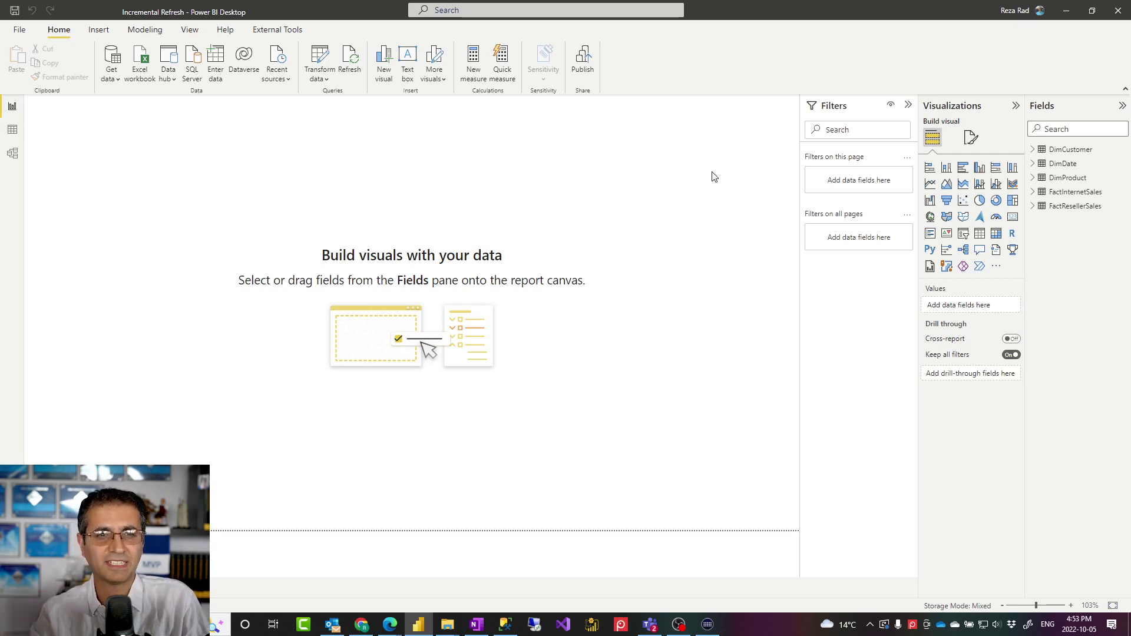
{"action": "left_click", "coordinate": [321, 62]}
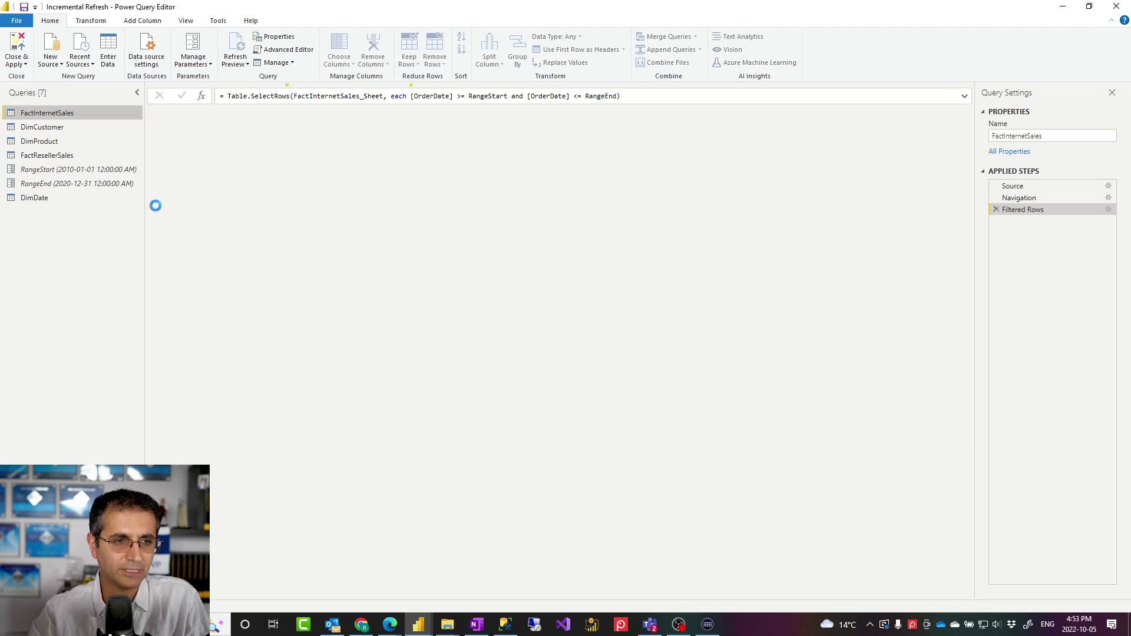
{"action": "left_click", "coordinate": [47, 156]}
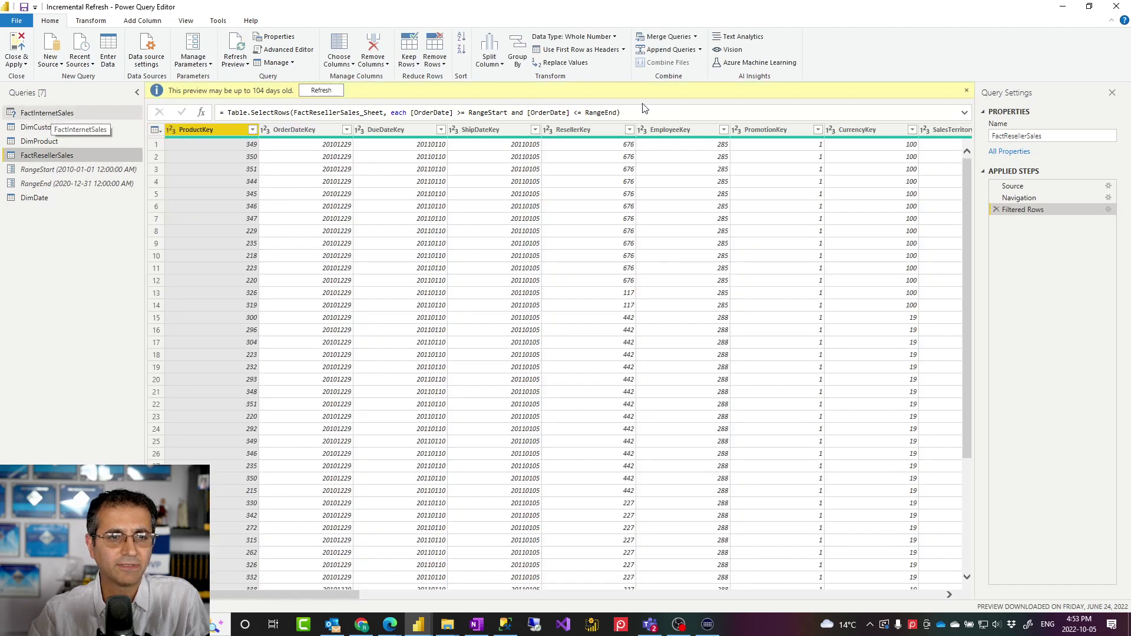
{"action": "left_click", "coordinate": [966, 91]}
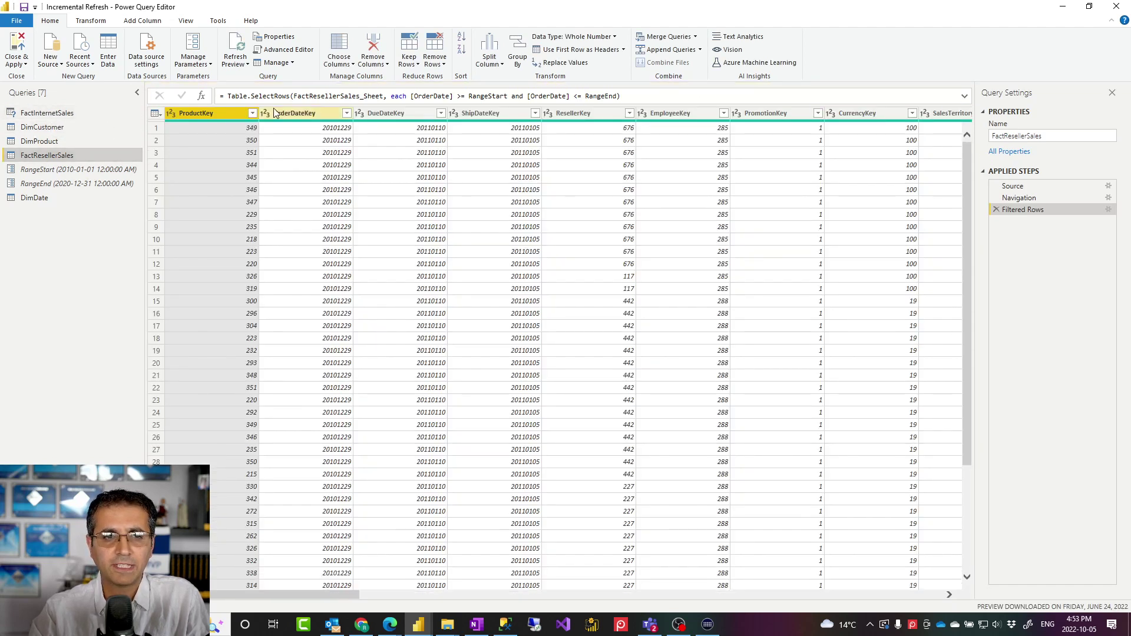
- Display the RangeStart parameter, and start a new parameter in the parameter manager and discard it
{"action": "left_click", "coordinate": [50, 169]}
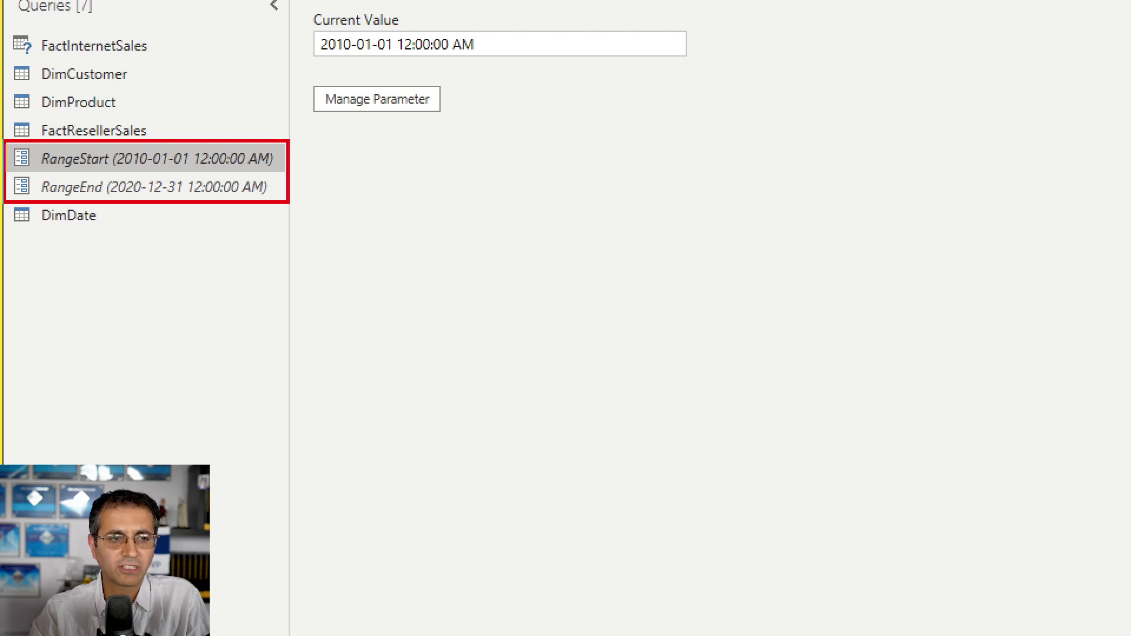
{"action": "left_click_drag", "start_coordinate": [37, 172], "coordinate": [88, 170]}
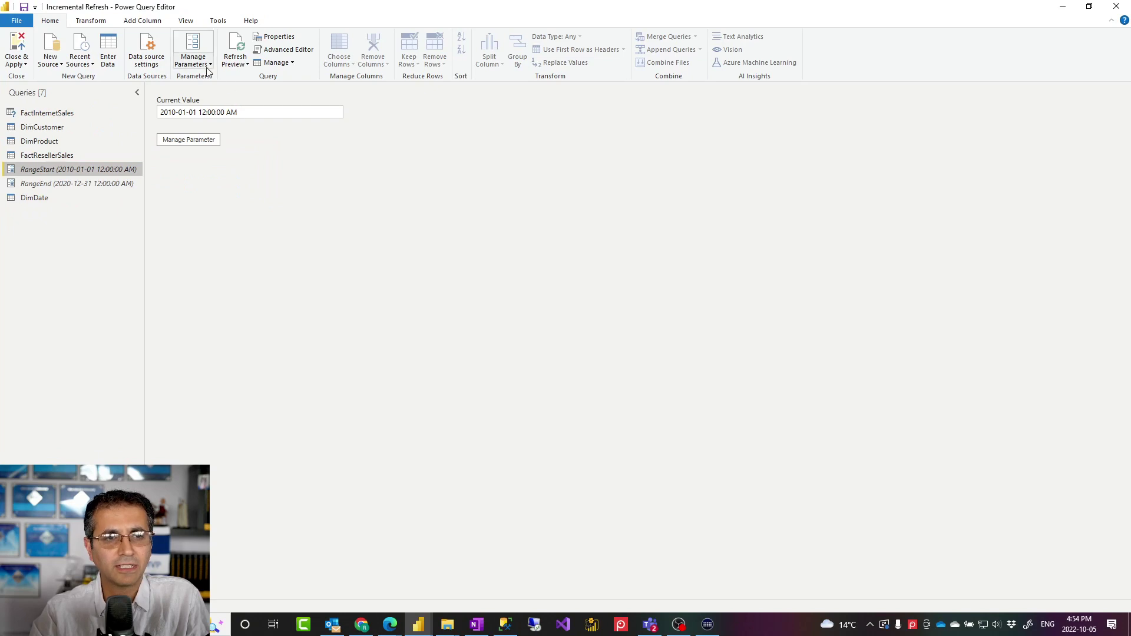
{"action": "left_click", "coordinate": [206, 69]}
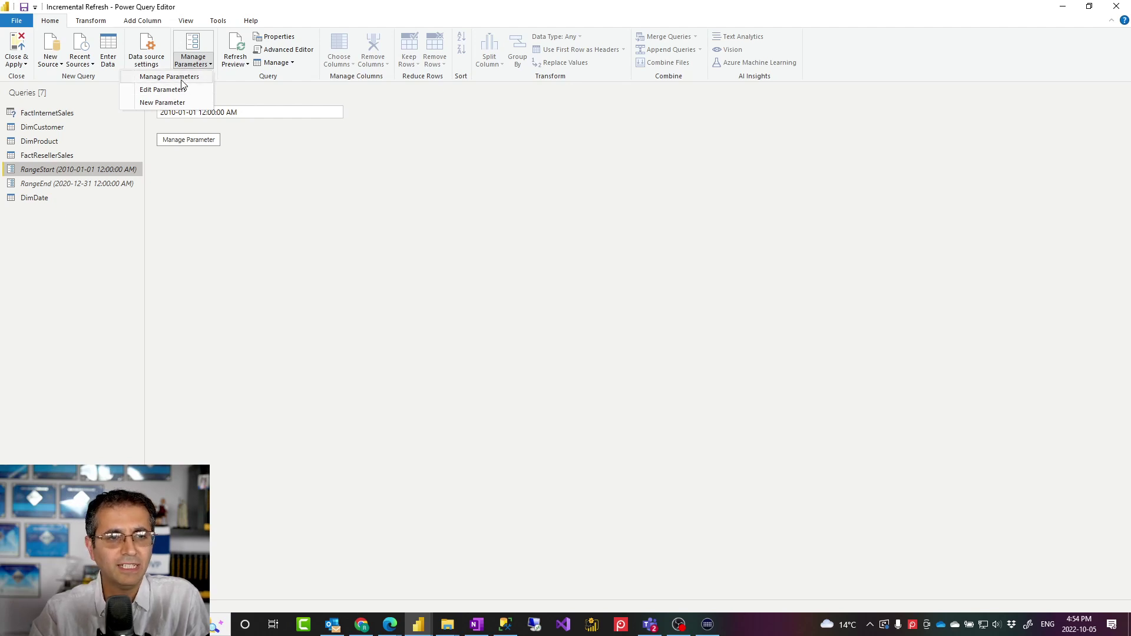
{"action": "left_click", "coordinate": [166, 104]}
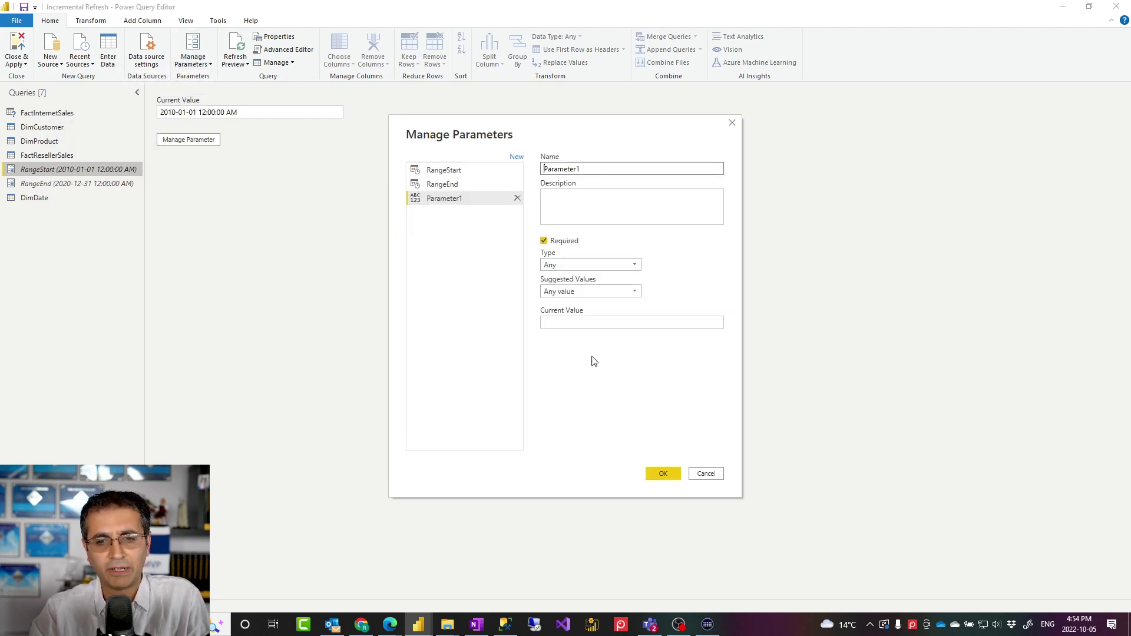
{"action": "left_click", "coordinate": [517, 197]}
- Examine the name and type settings of the RangeStart parameter, and close the parameter manager without changes
{"action": "left_click", "coordinate": [453, 171]}
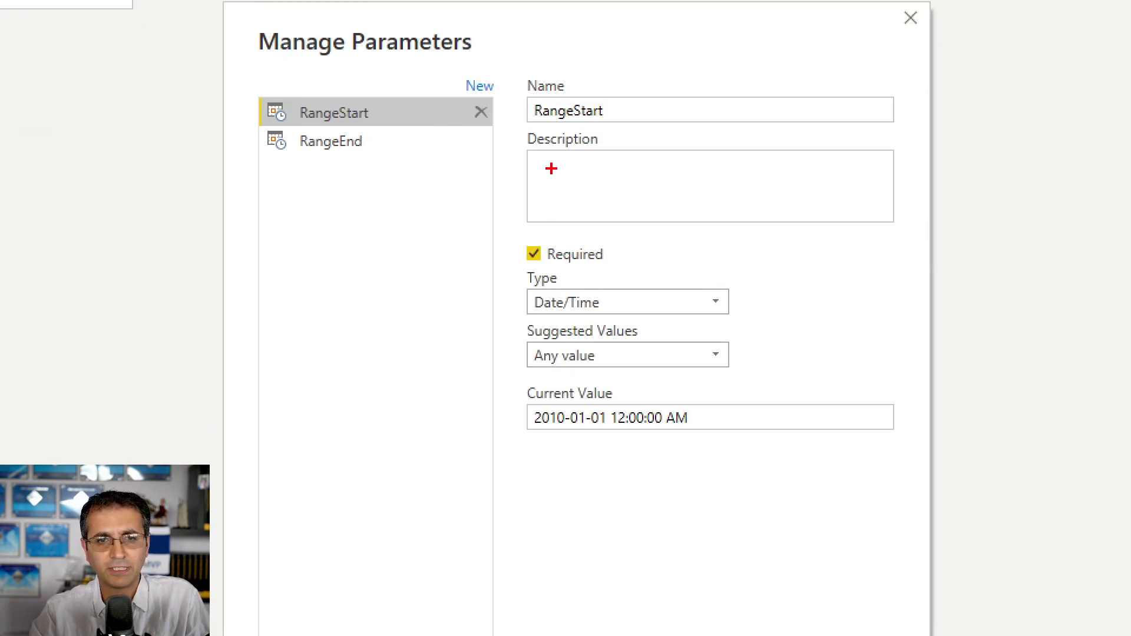
{"action": "left_click_drag", "start_coordinate": [510, 80], "coordinate": [614, 129]}
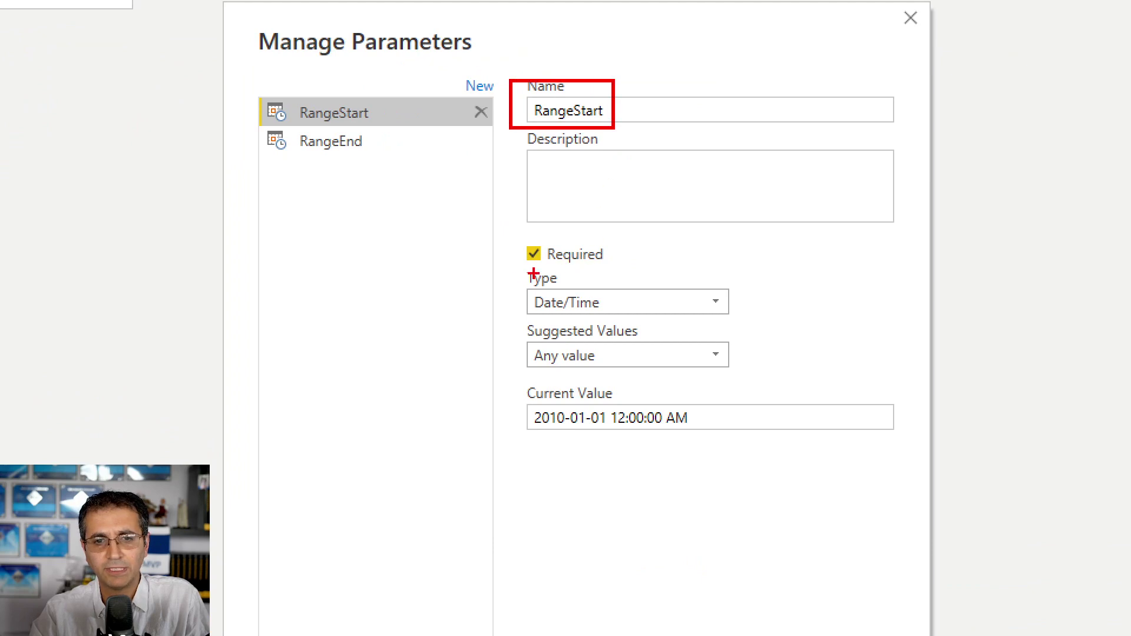
{"action": "left_click_drag", "start_coordinate": [511, 268], "coordinate": [620, 312]}
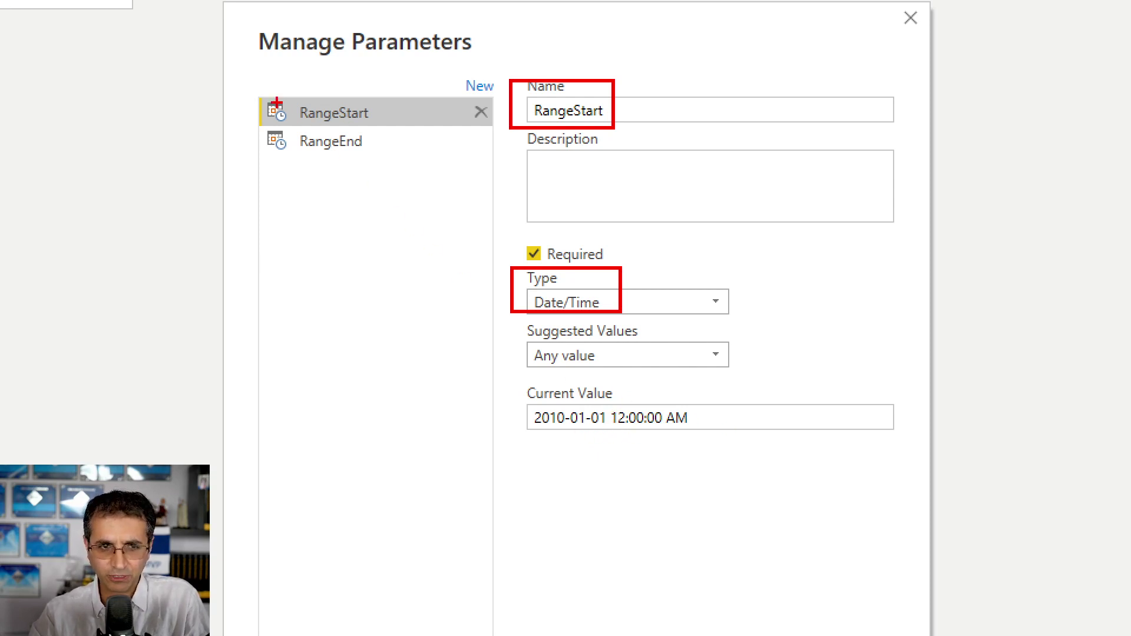
{"action": "left_click_drag", "start_coordinate": [261, 92], "coordinate": [393, 177]}
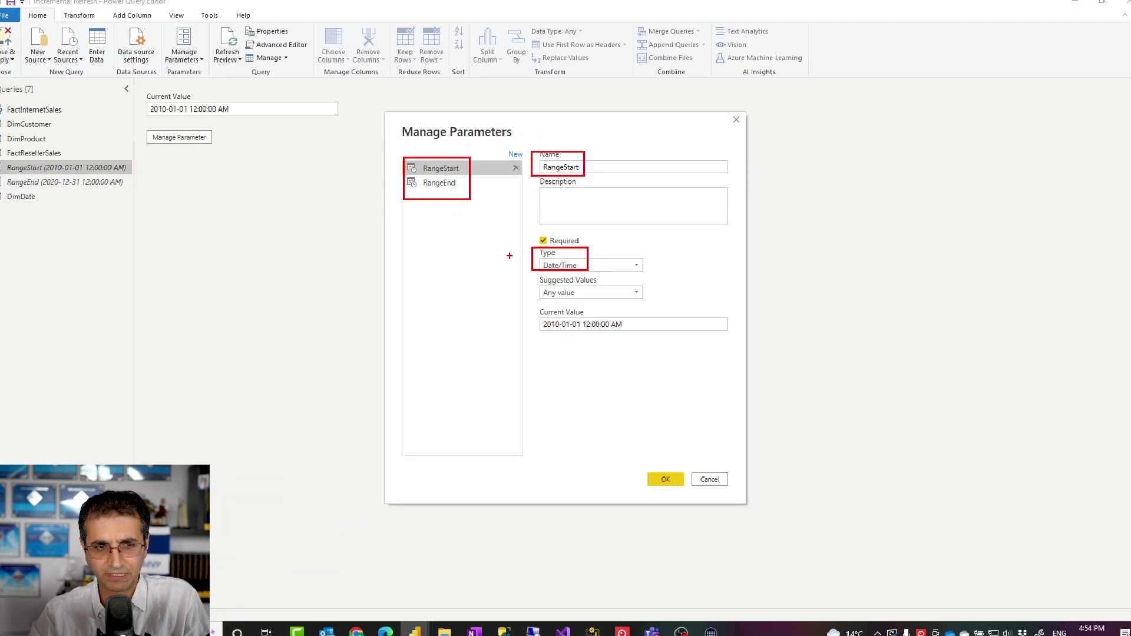
{"action": "key", "text": "Escape"}
{"action": "left_click", "coordinate": [705, 475]}
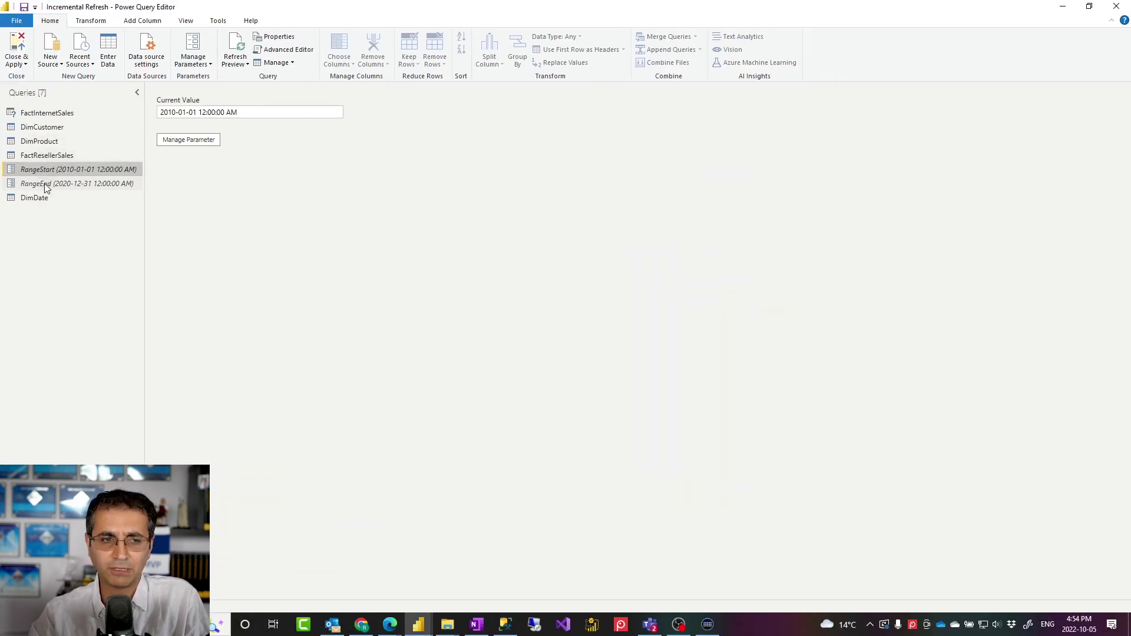
- Start a Between date filter on the OrderDate column of the FactResellerSales query
{"action": "left_click", "coordinate": [36, 113]}
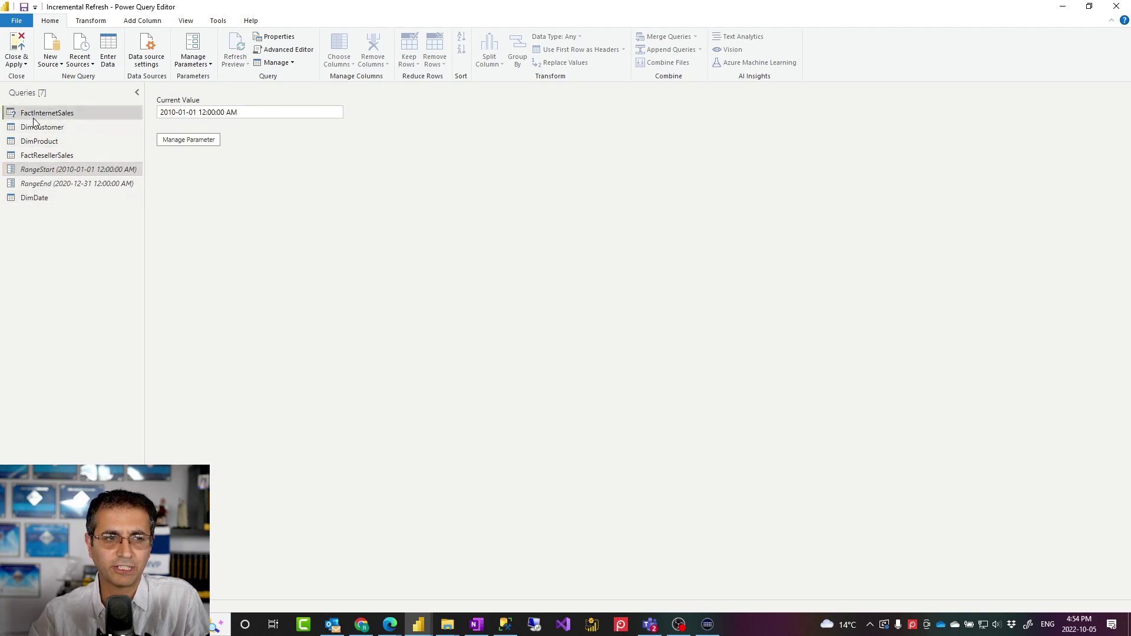
{"action": "left_click", "coordinate": [47, 156]}
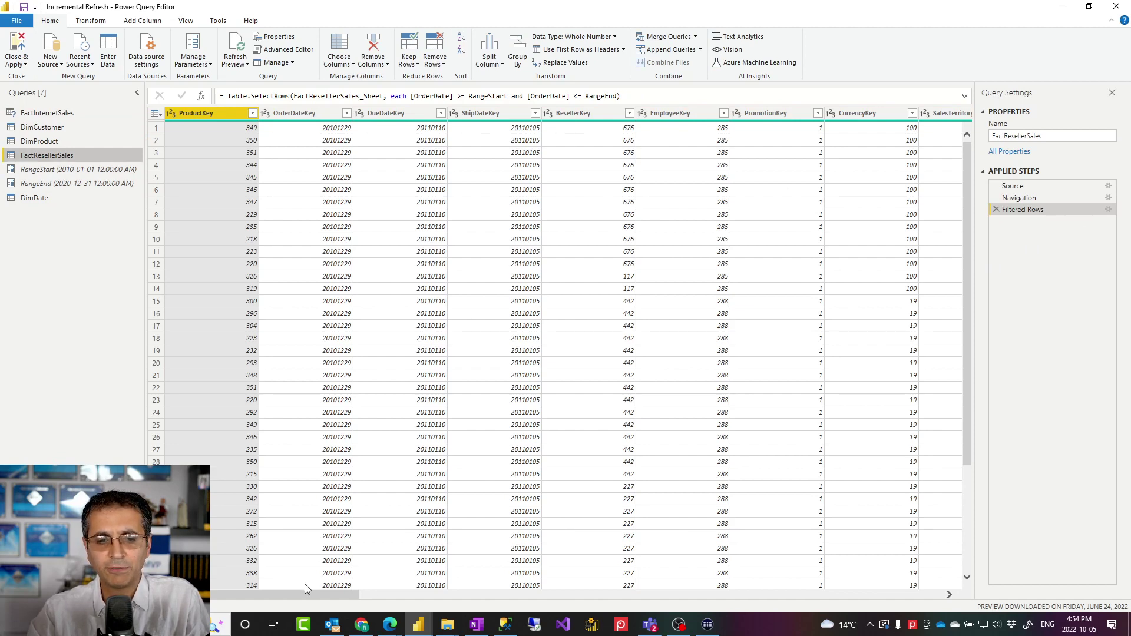
{"action": "left_click_drag", "start_coordinate": [289, 596], "coordinate": [913, 609]}
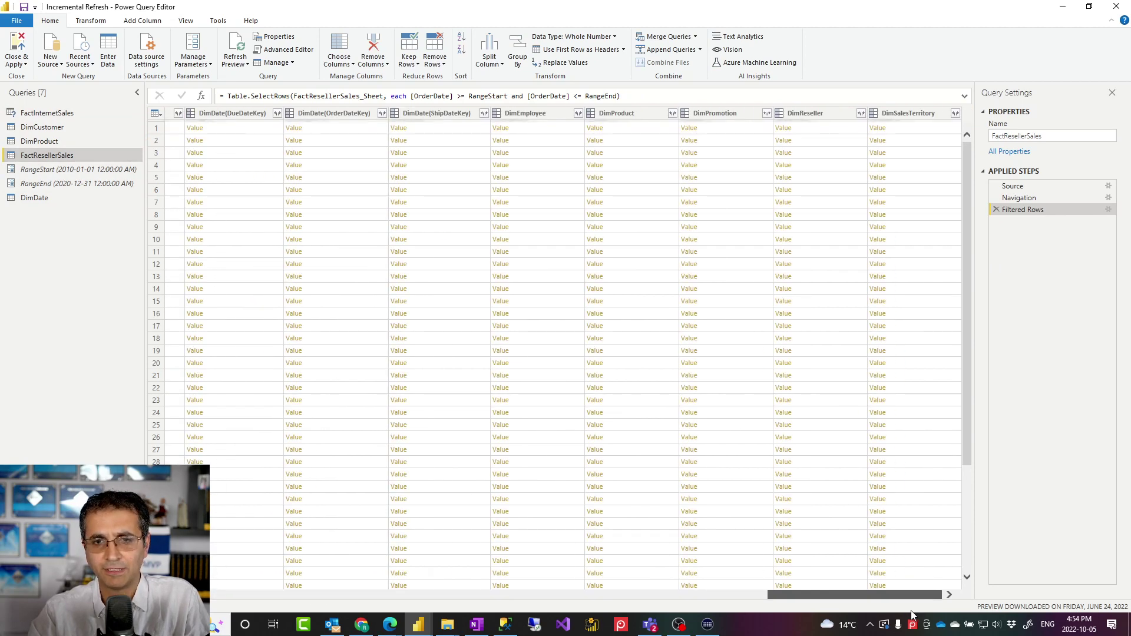
{"action": "scroll", "coordinate": [587, 225], "scroll_direction": "left", "scroll_amount": 10}
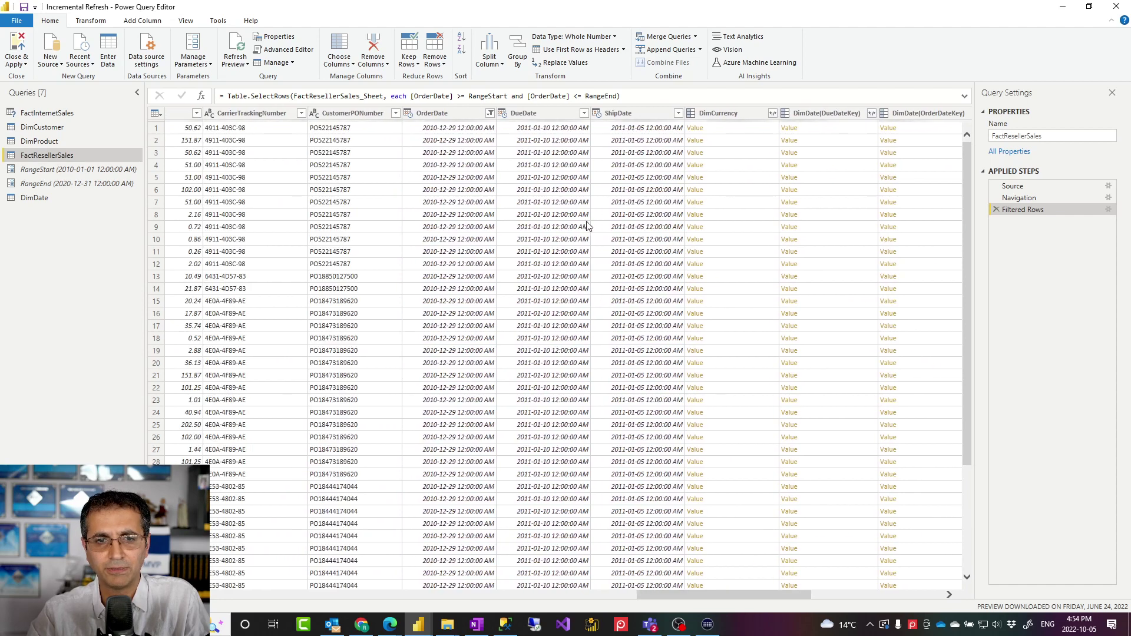
{"action": "left_click", "coordinate": [490, 114]}
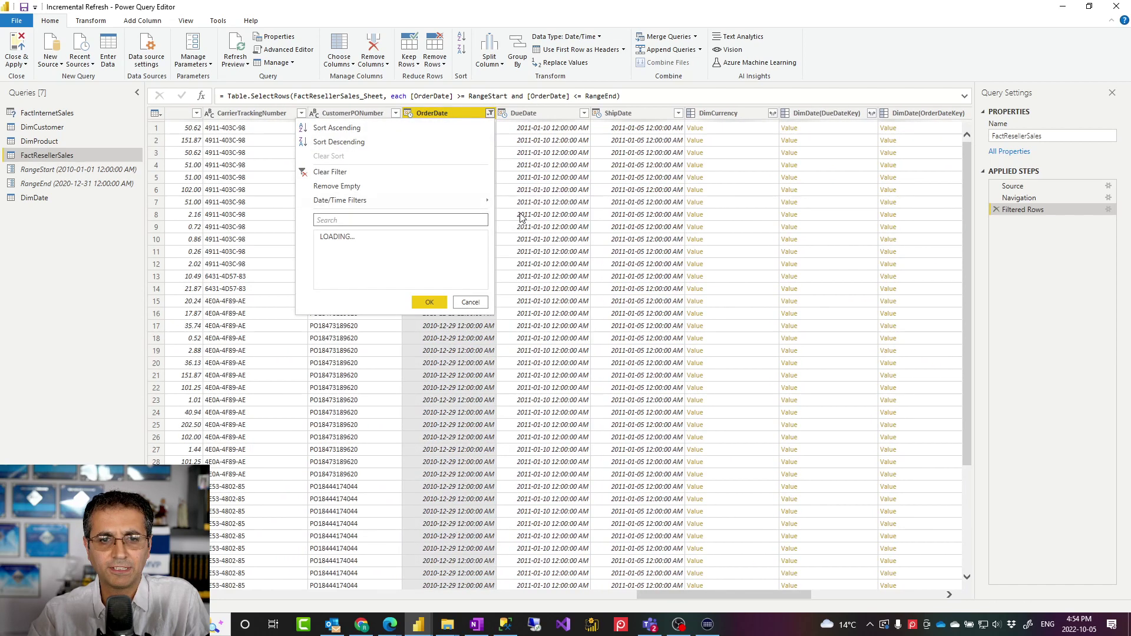
{"action": "mouse_move", "coordinate": [480, 201]}
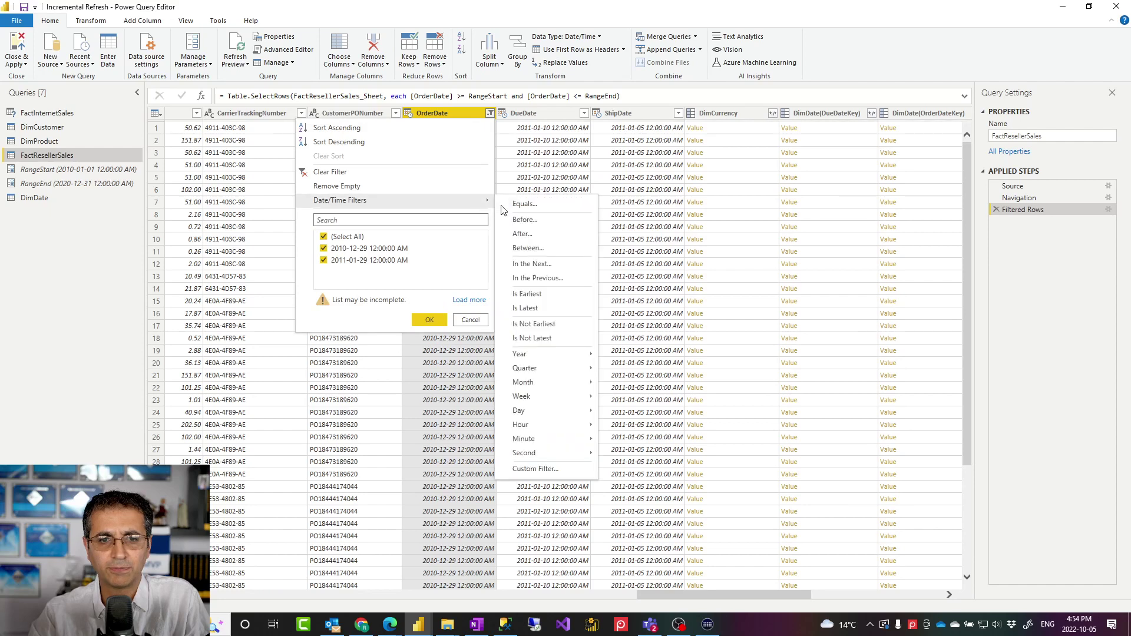
{"action": "left_click", "coordinate": [526, 249]}
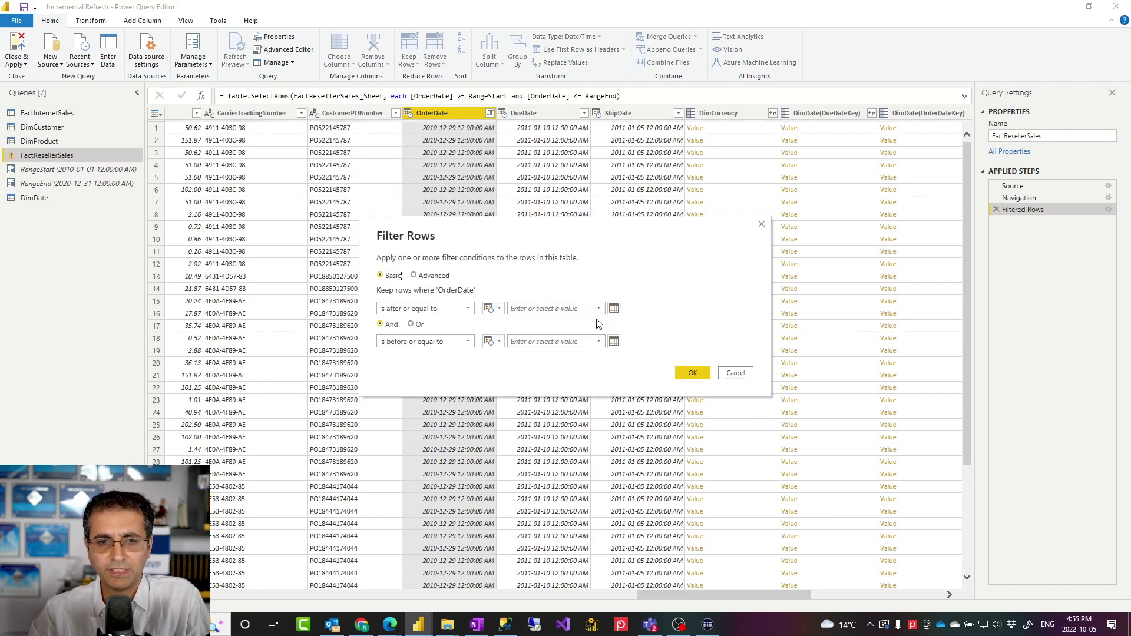
- Try to keep rows with OrderDate after or equal to the RangeStart parameter and before or equal to the RangeEnd parameter, and cancel the filter
{"action": "left_click", "coordinate": [498, 309]}
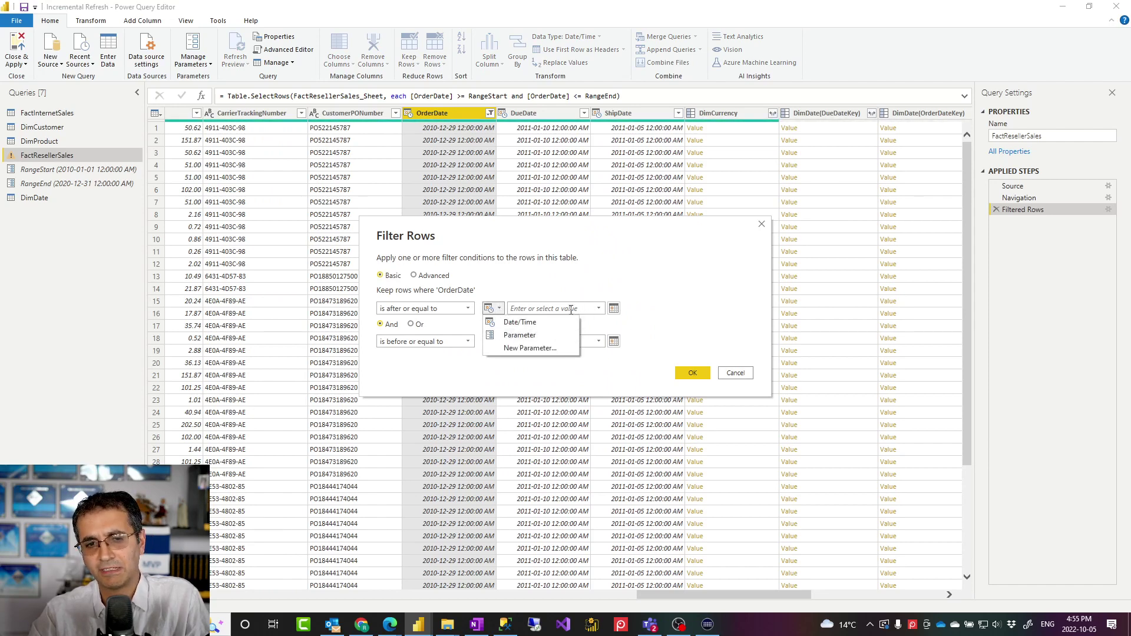
{"action": "left_click", "coordinate": [519, 334]}
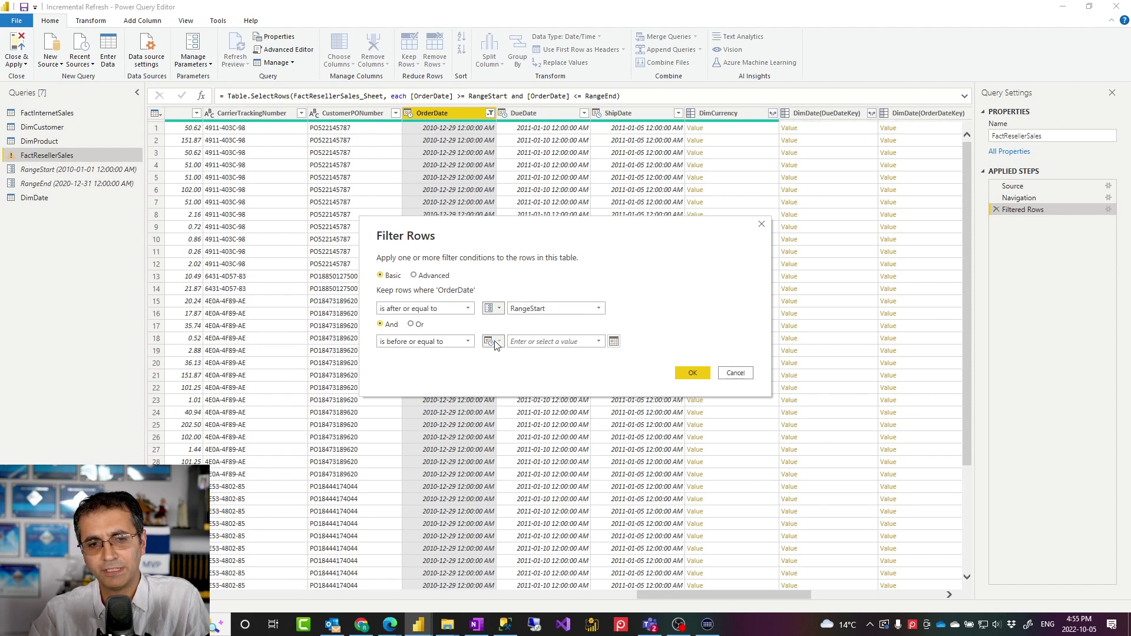
{"action": "left_click", "coordinate": [496, 343]}
{"action": "left_click", "coordinate": [510, 371]}
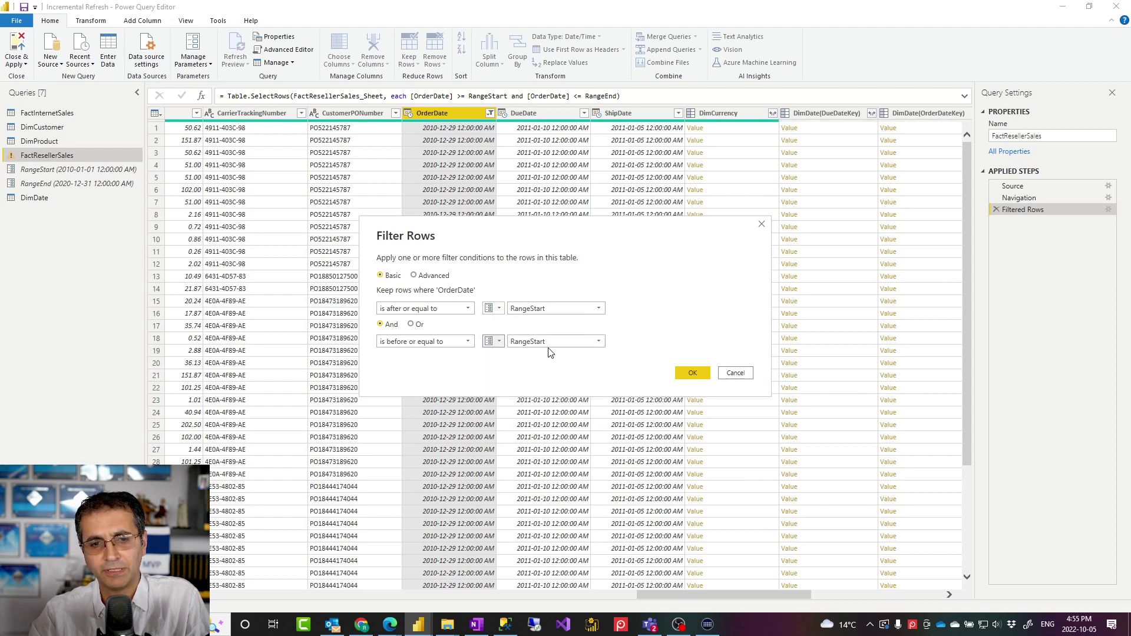
{"action": "left_click", "coordinate": [537, 342]}
{"action": "left_click", "coordinate": [530, 365]}
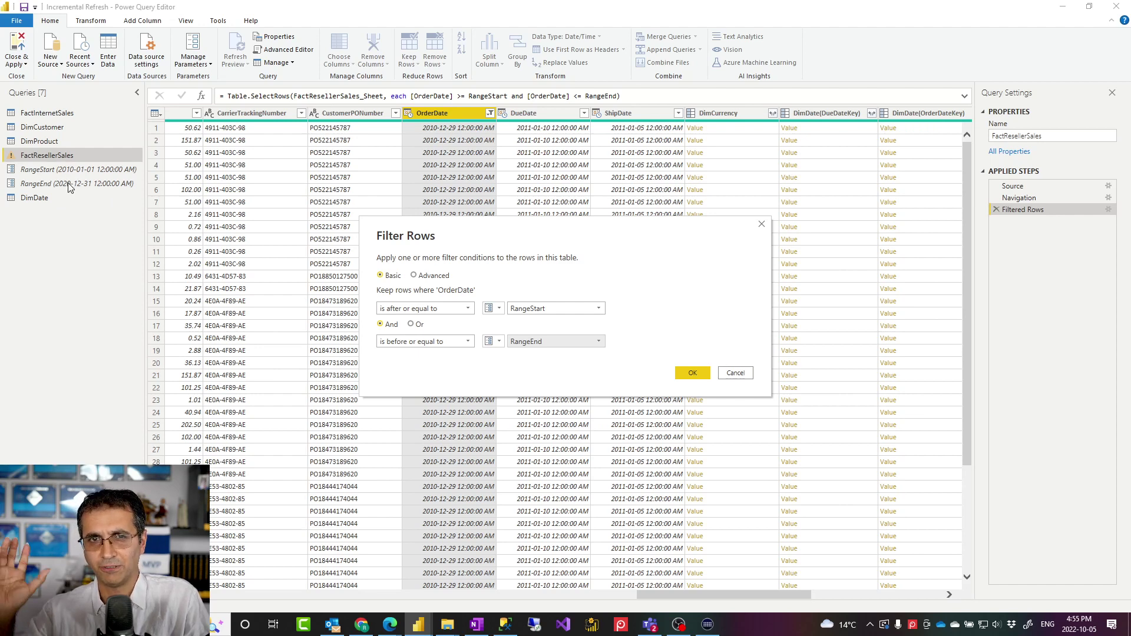
{"action": "left_click", "coordinate": [735, 374]}
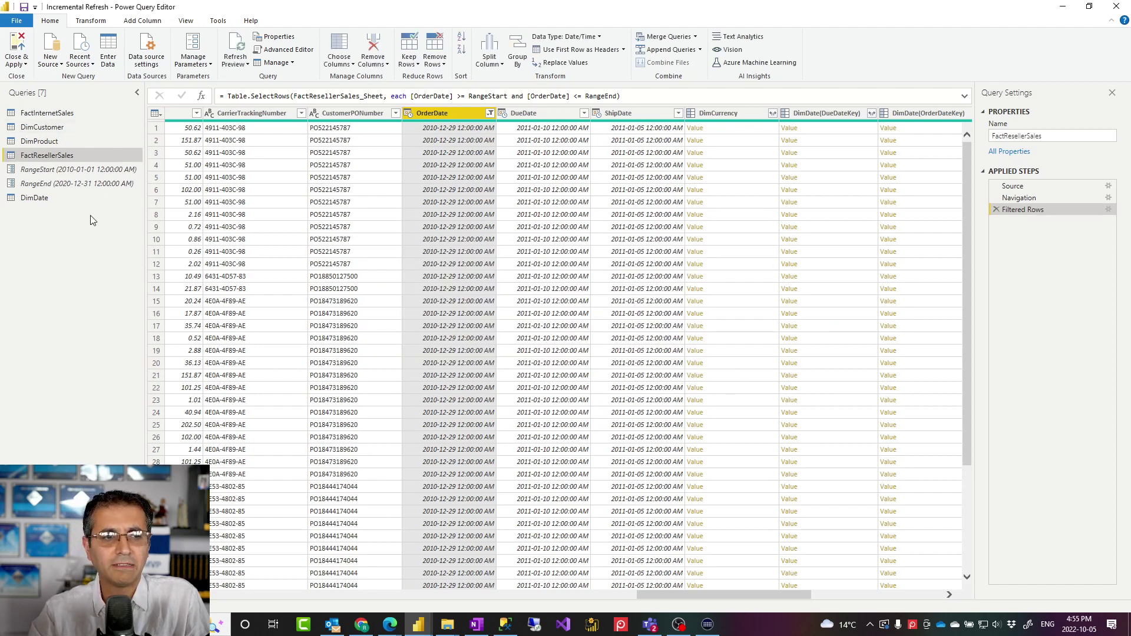
- Close the Power Query Editor with its changes applied, and open the incremental refresh settings of the FactInternetSales table
{"action": "left_click", "coordinate": [19, 47]}
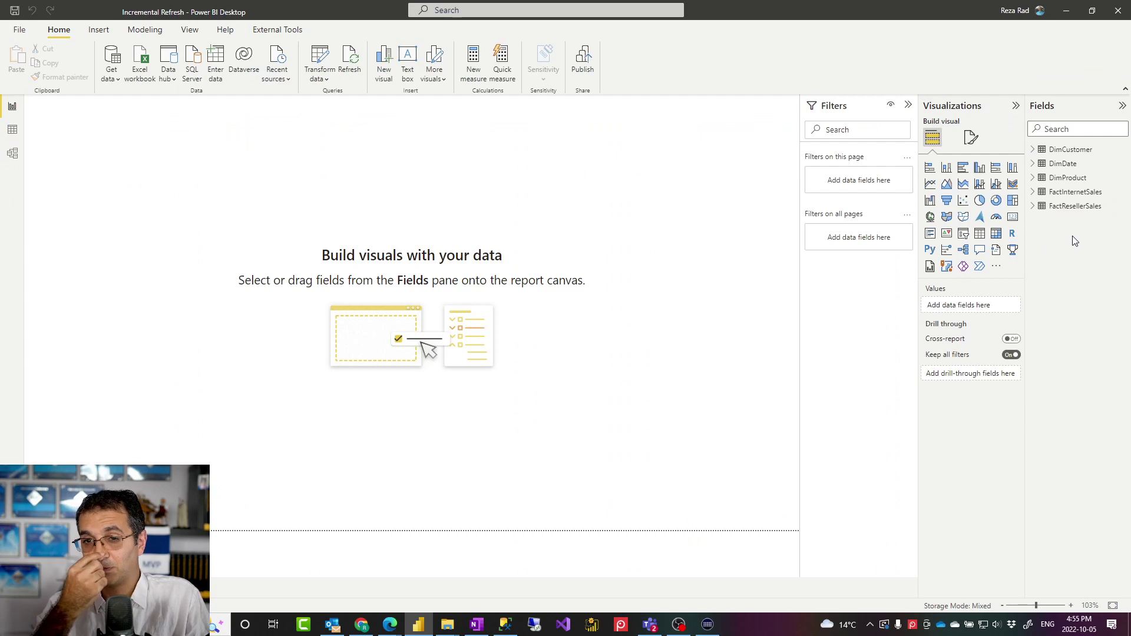
{"action": "left_click", "coordinate": [1074, 196]}
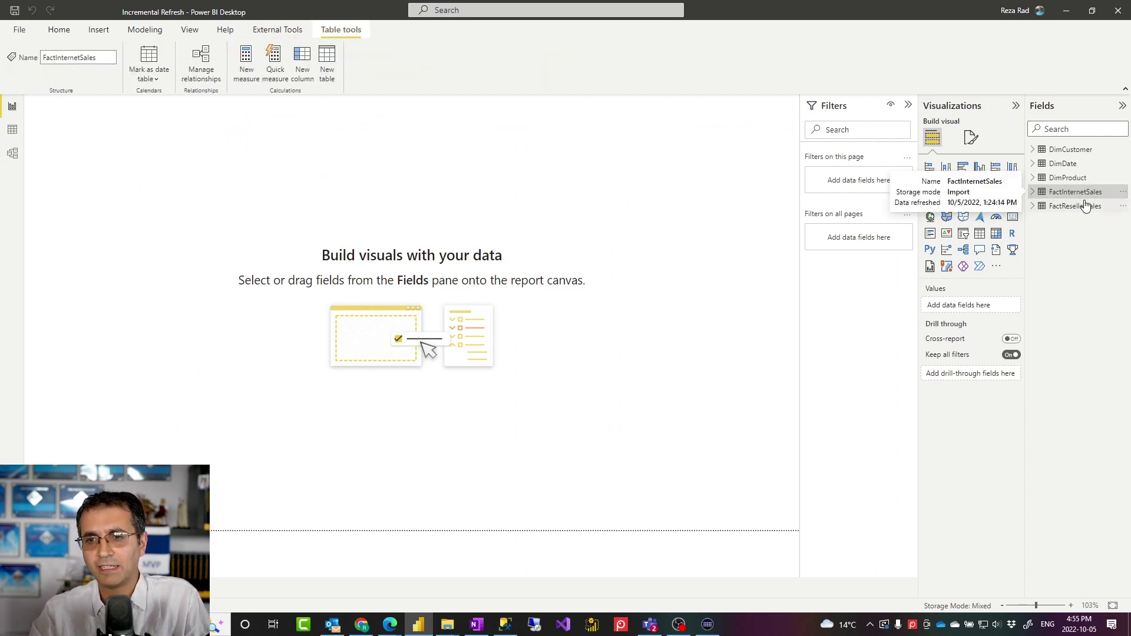
{"action": "right_click", "coordinate": [1084, 196]}
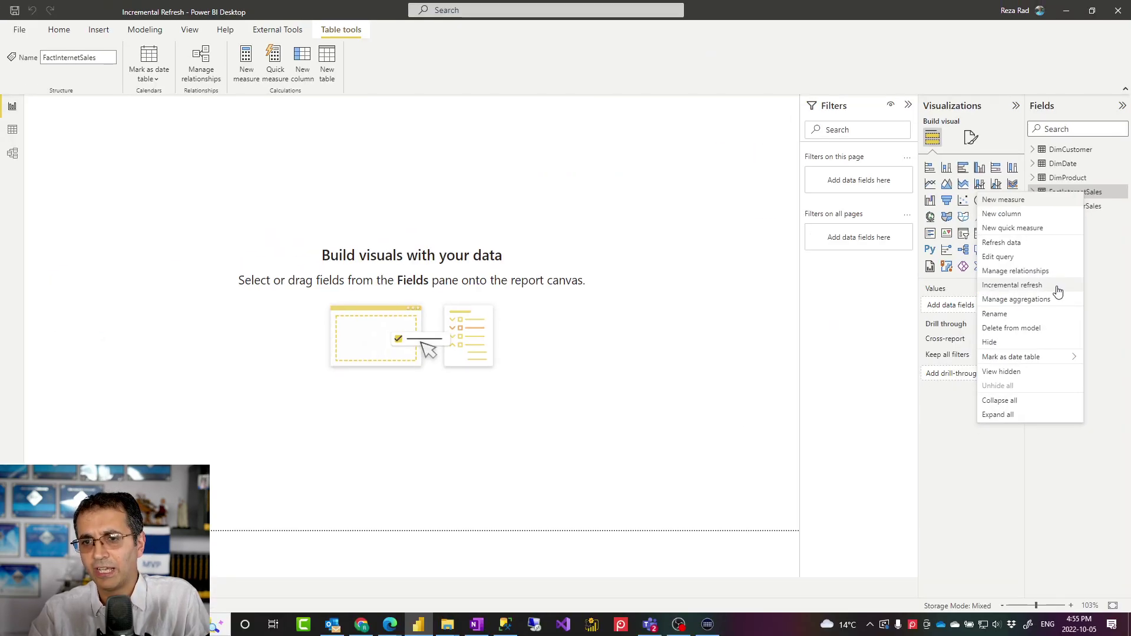
{"action": "left_click", "coordinate": [1039, 291]}
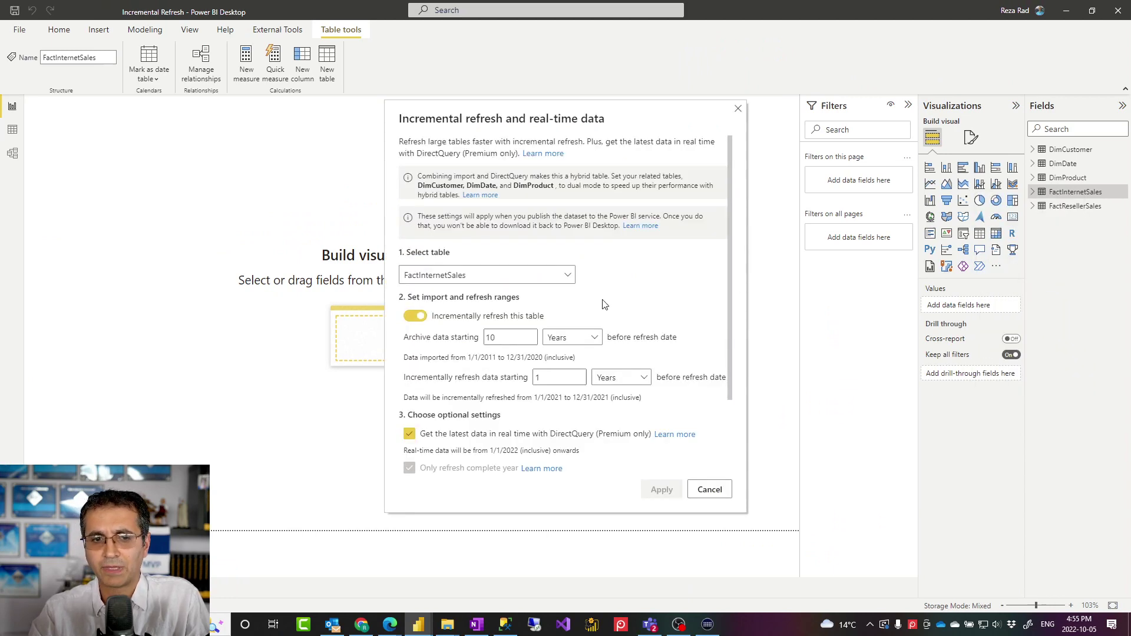
- Try turning off incremental refresh for the FactInternetSales table, and cancel the change
{"action": "left_click", "coordinate": [412, 320]}
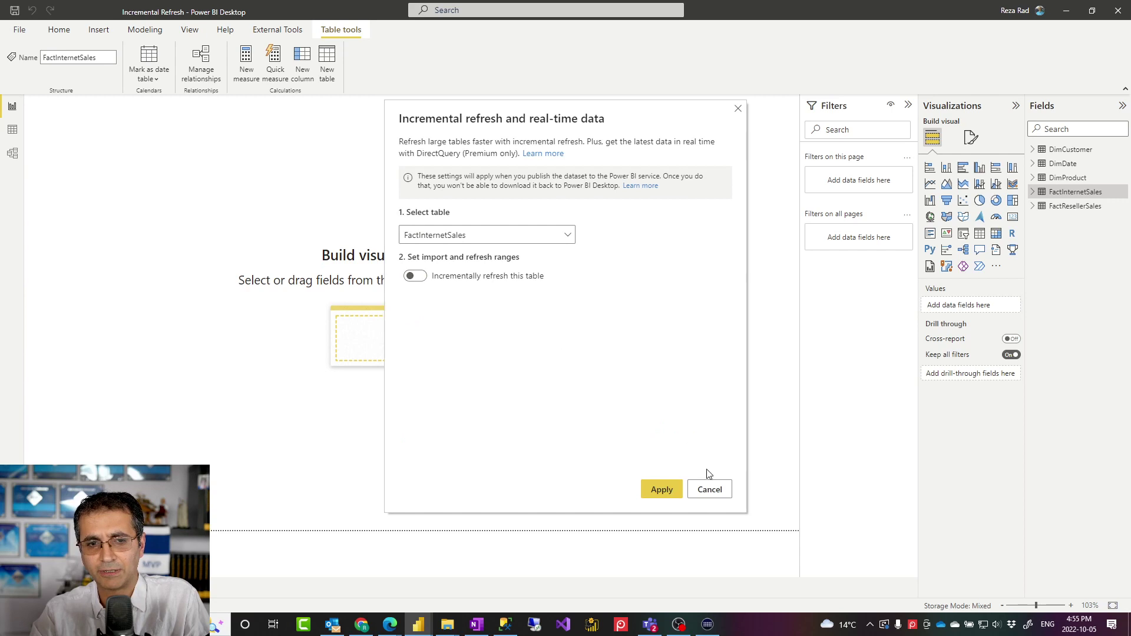
{"action": "left_click", "coordinate": [709, 490]}
- Open the incremental refresh settings of the DimCustomer table
{"action": "right_click", "coordinate": [1069, 153]}
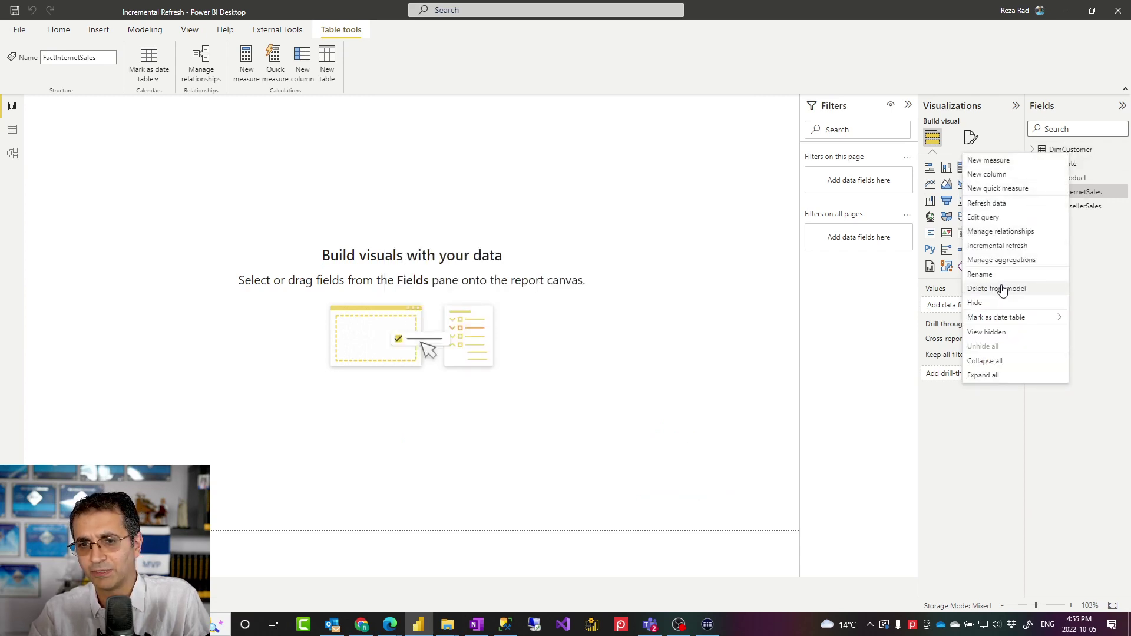
{"action": "left_click", "coordinate": [998, 247]}
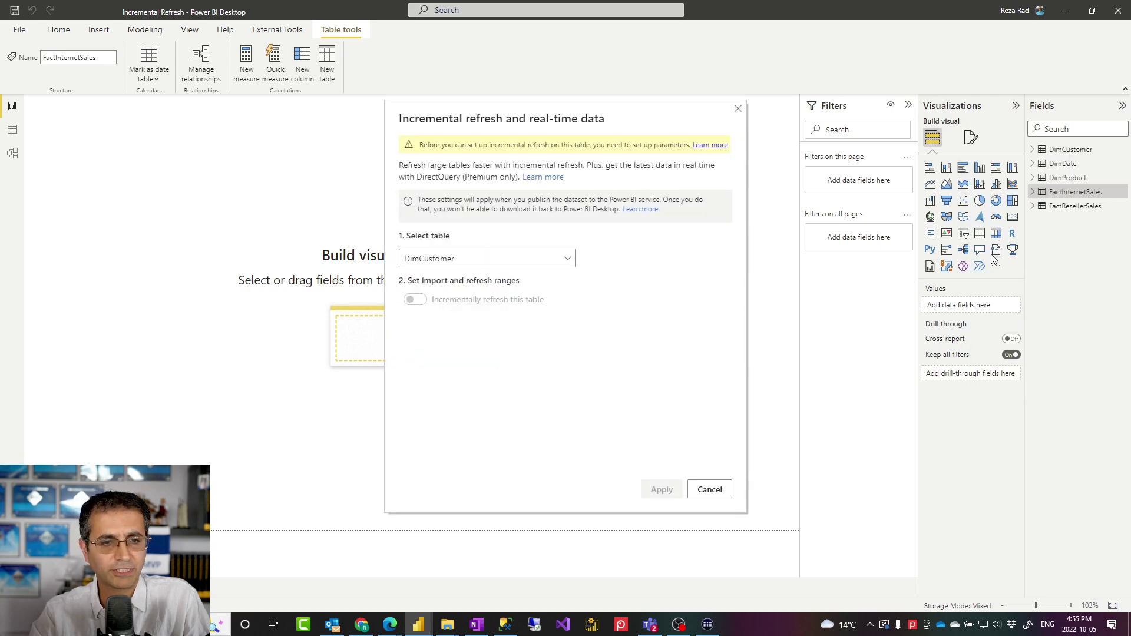
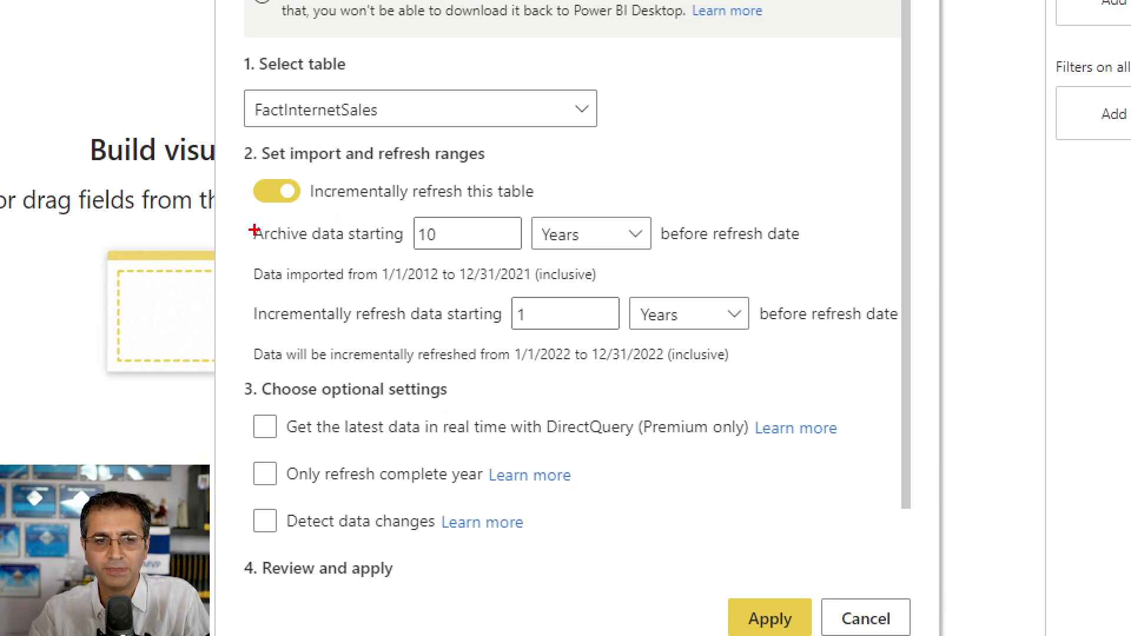
- Examine the archive and incremental refresh ranges of the FactInternetSales table, including the period units offered for archiving
{"action": "mouse_move", "coordinate": [230, 219]}
{"action": "left_mouse_down"}
{"action": "mouse_move", "coordinate": [830, 296]}
{"action": "mouse_move", "coordinate": [836, 286]}
{"action": "left_mouse_up"}
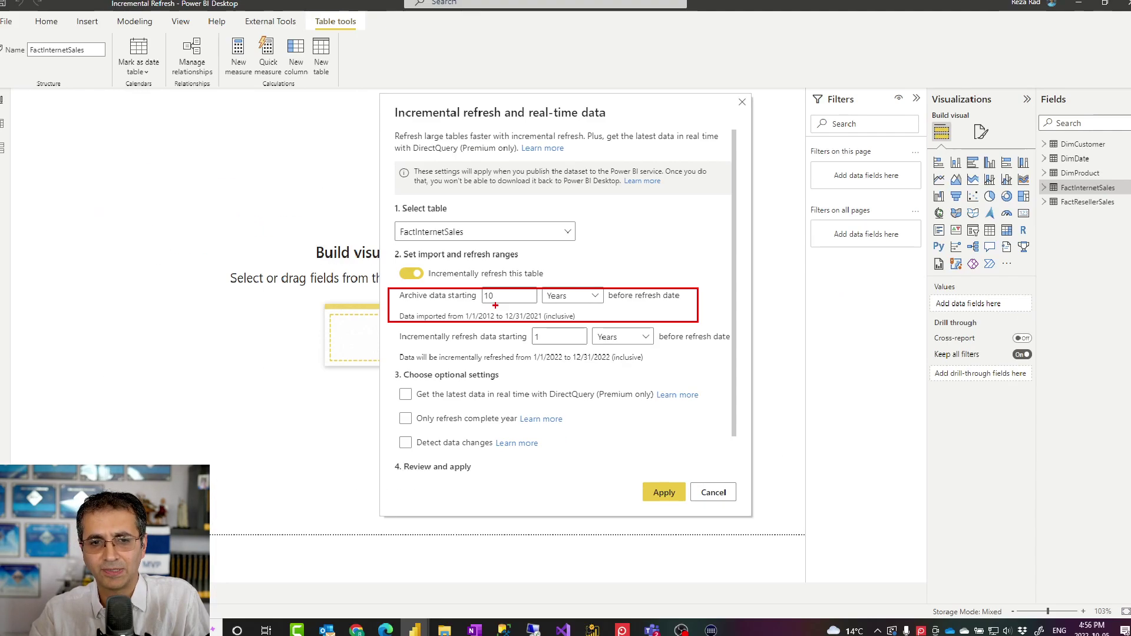
{"action": "key", "text": "Escape"}
{"action": "left_click", "coordinate": [595, 298]}
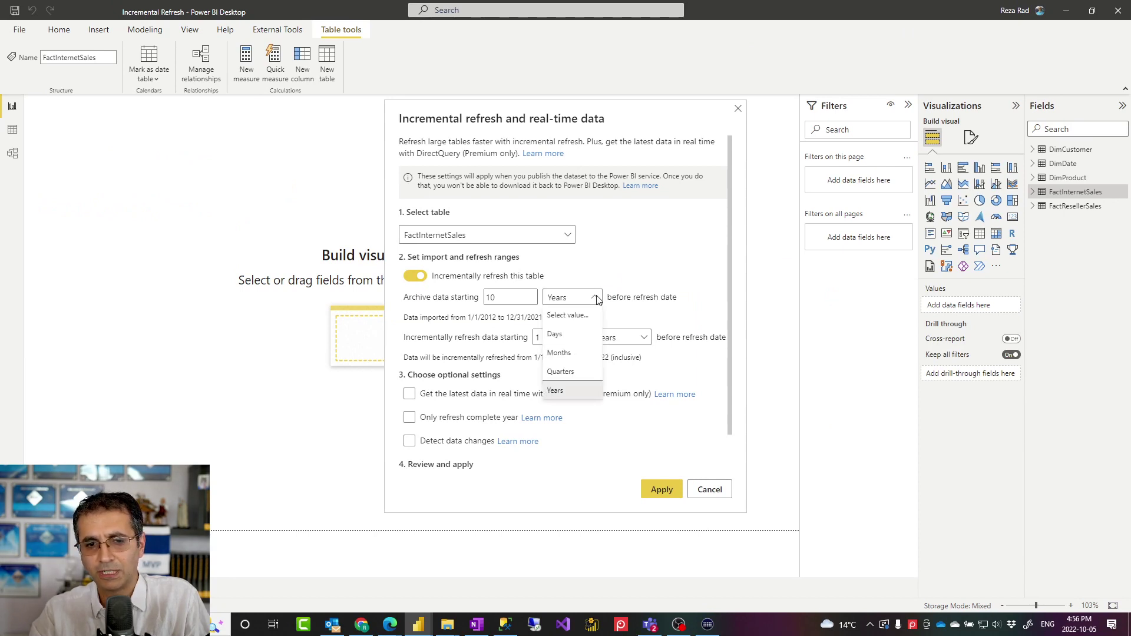
{"action": "left_click", "coordinate": [635, 295]}
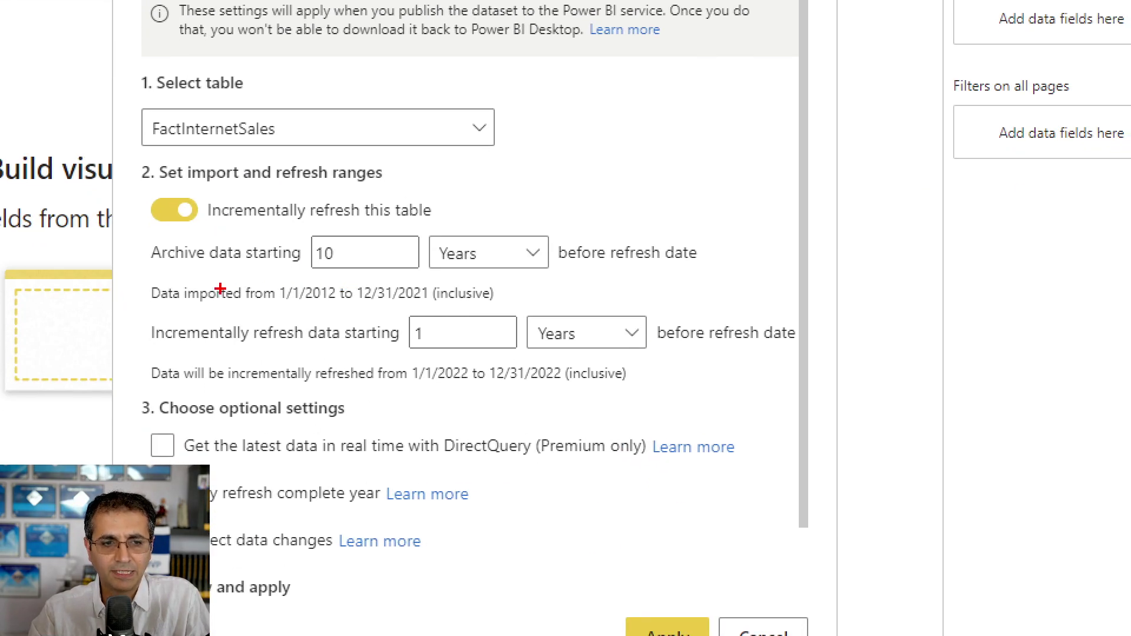
{"action": "left_click_drag", "start_coordinate": [141, 317], "coordinate": [806, 399]}
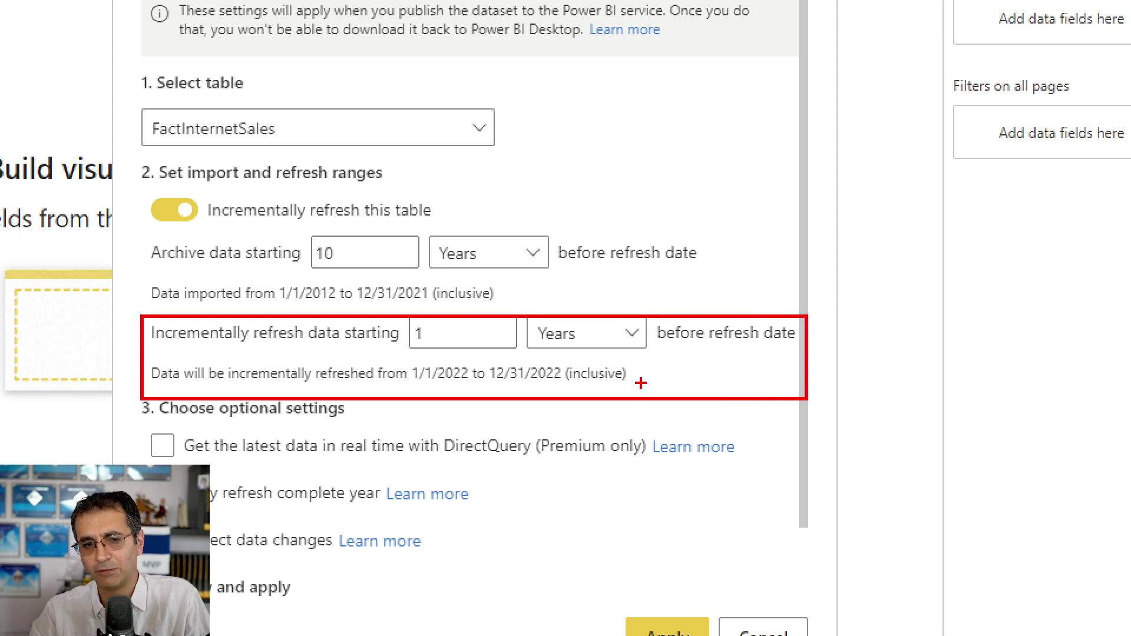
{"action": "key", "text": "Escape"}
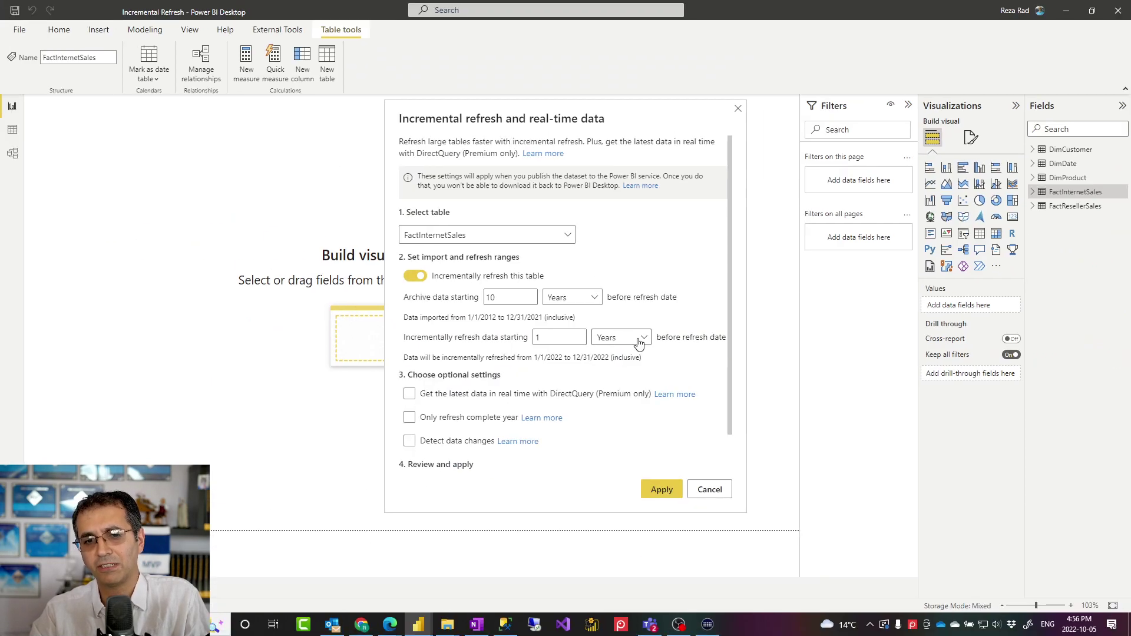
- Try quarters as the unit of the incremental refresh period, and set it back to years
{"action": "left_click", "coordinate": [639, 343]}
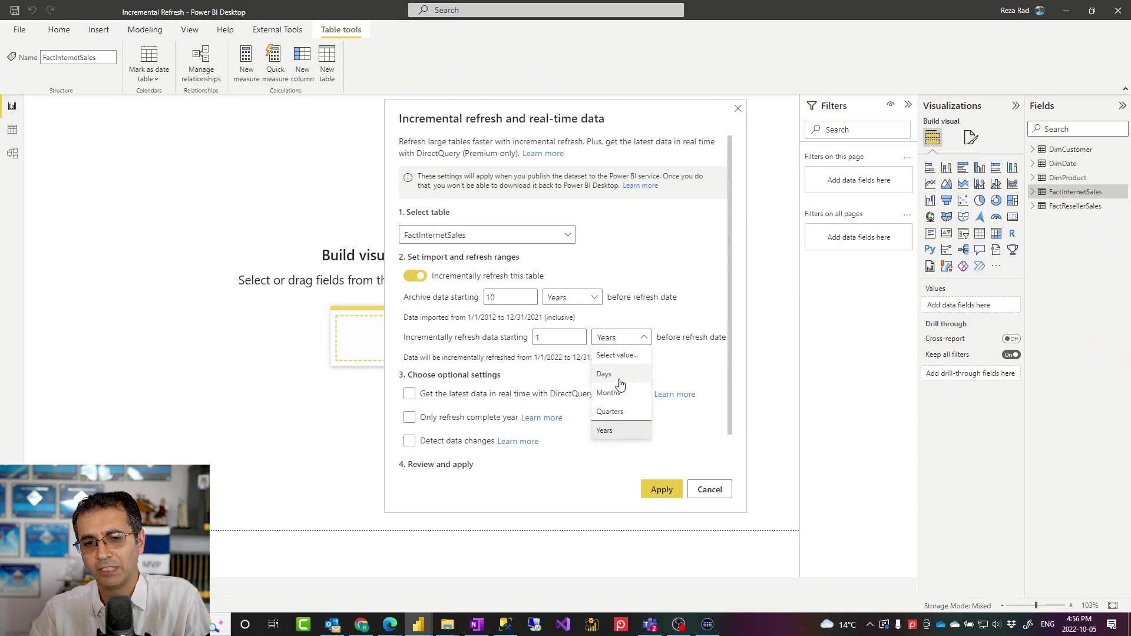
{"action": "left_click", "coordinate": [601, 411]}
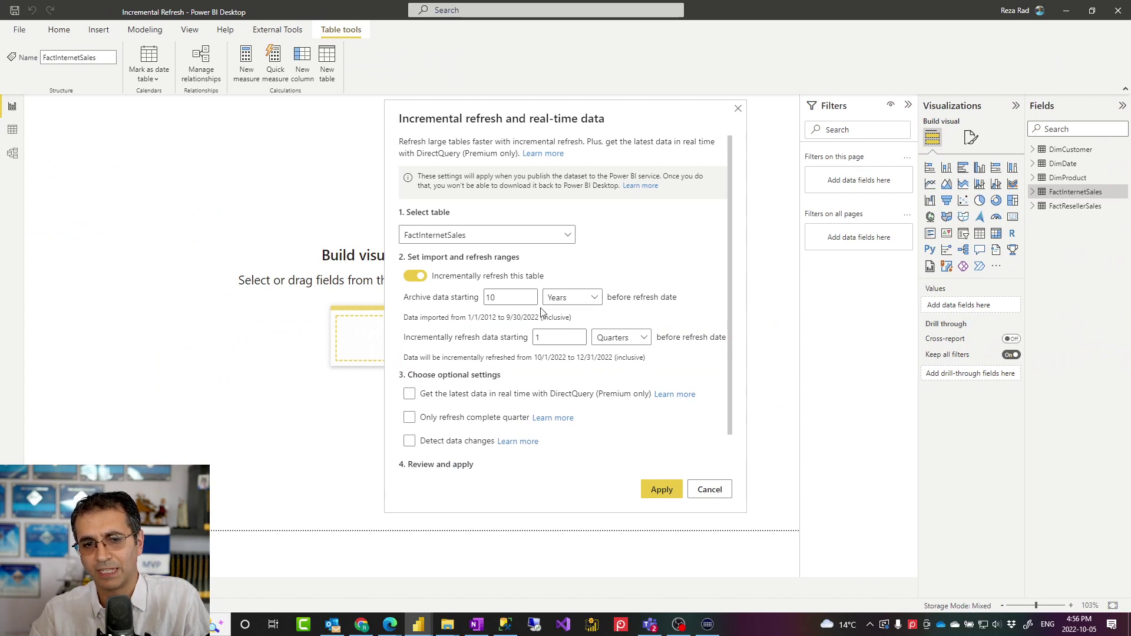
{"action": "left_click", "coordinate": [631, 344]}
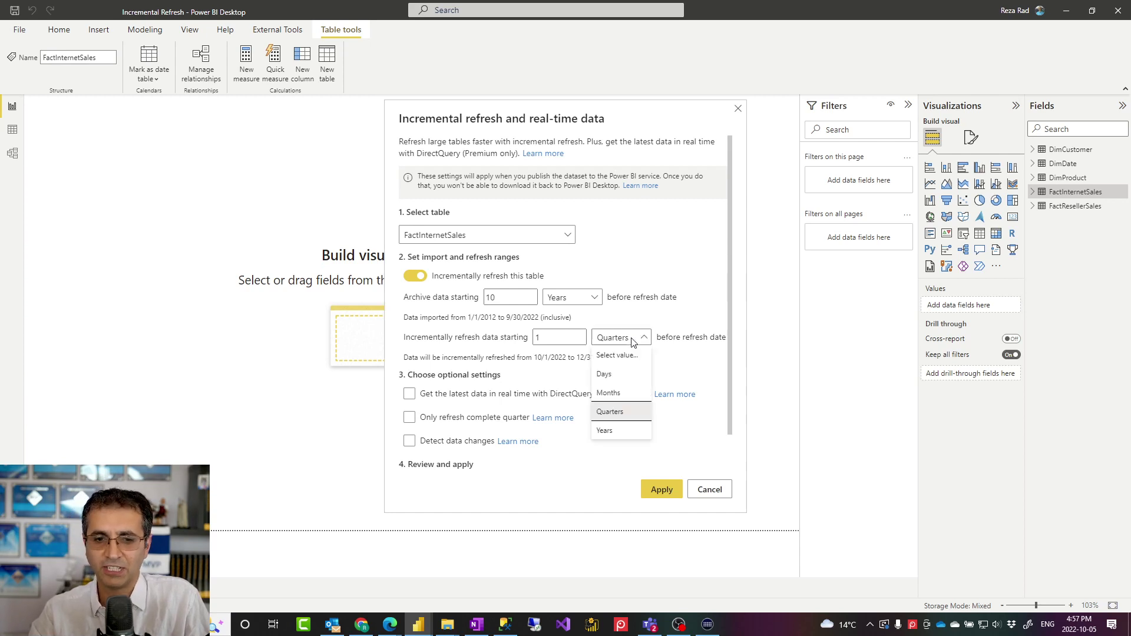
{"action": "left_click", "coordinate": [605, 430]}
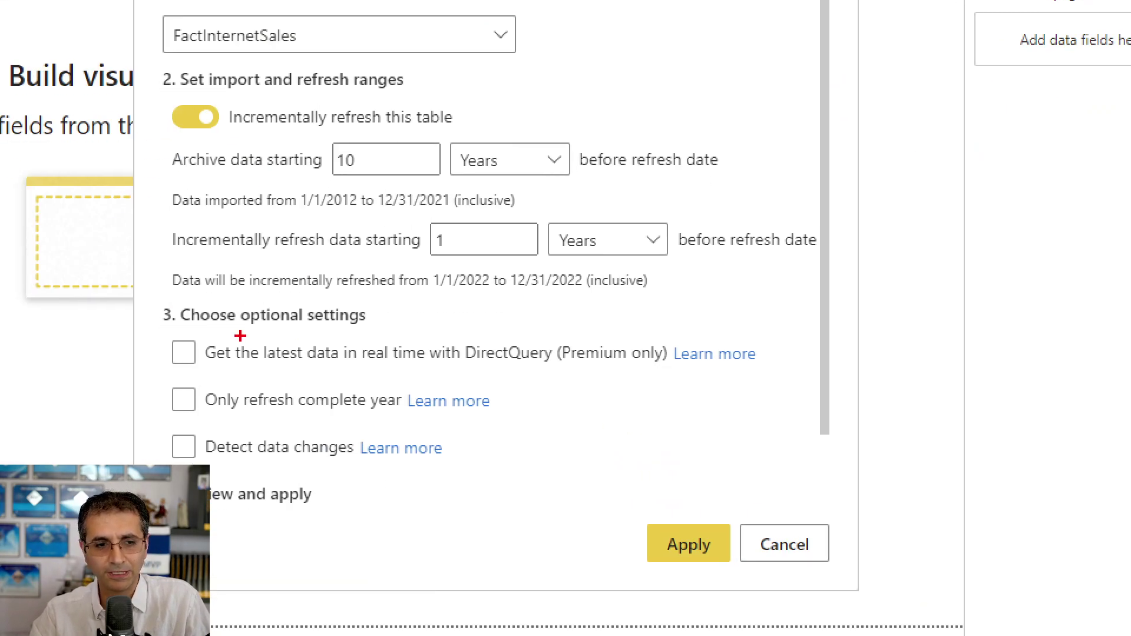
- Try the option to get the latest data in real time with DirectQuery, review the refresh timeline, and turn the option off
{"action": "left_click_drag", "start_coordinate": [151, 332], "coordinate": [784, 374]}
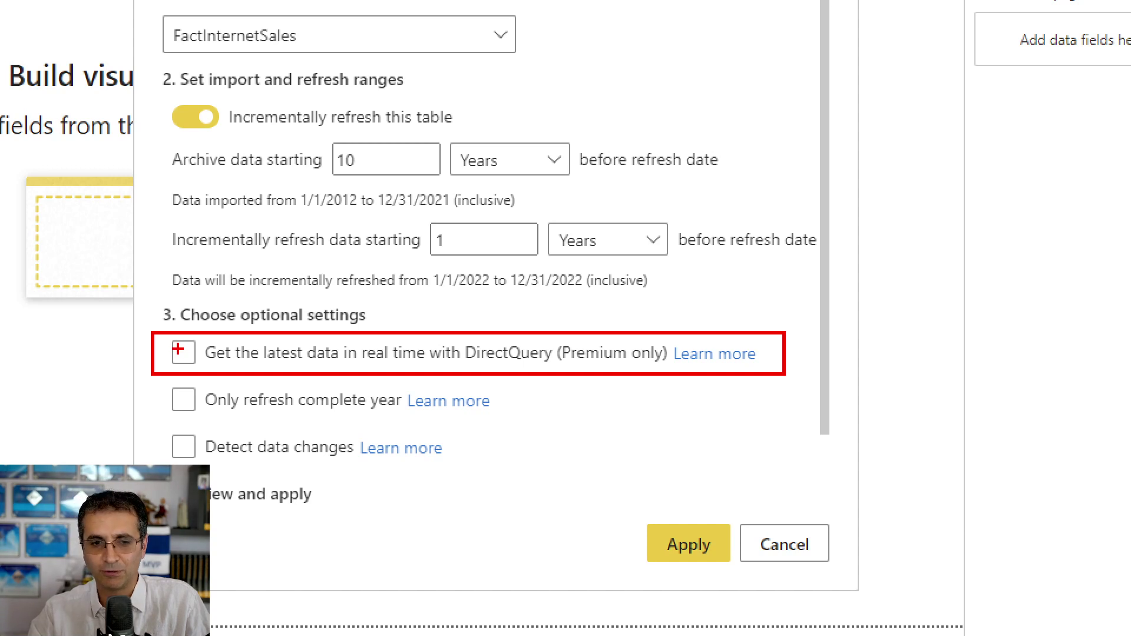
{"action": "left_click", "coordinate": [225, 407]}
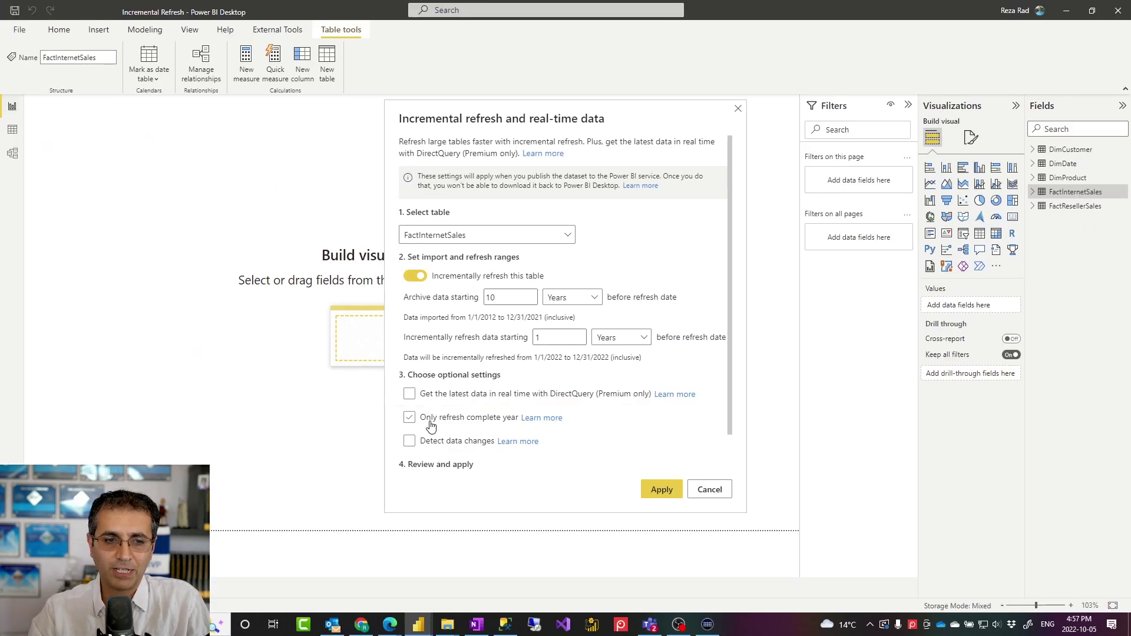
{"action": "left_click", "coordinate": [409, 395]}
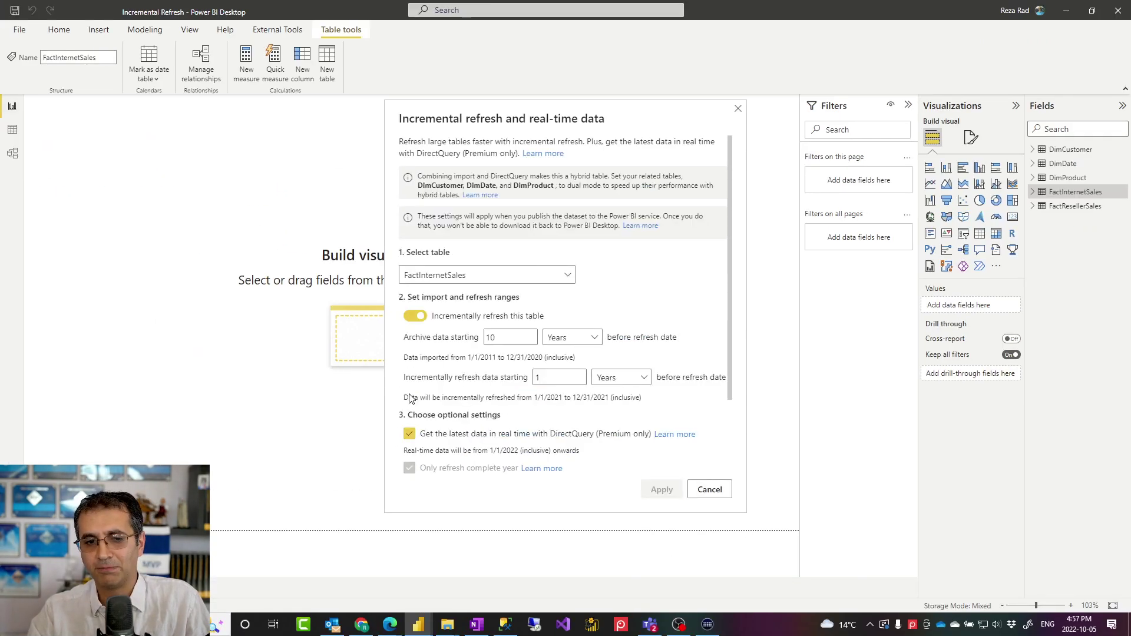
{"action": "scroll", "coordinate": [503, 423], "scroll_direction": "down", "scroll_amount": 3}
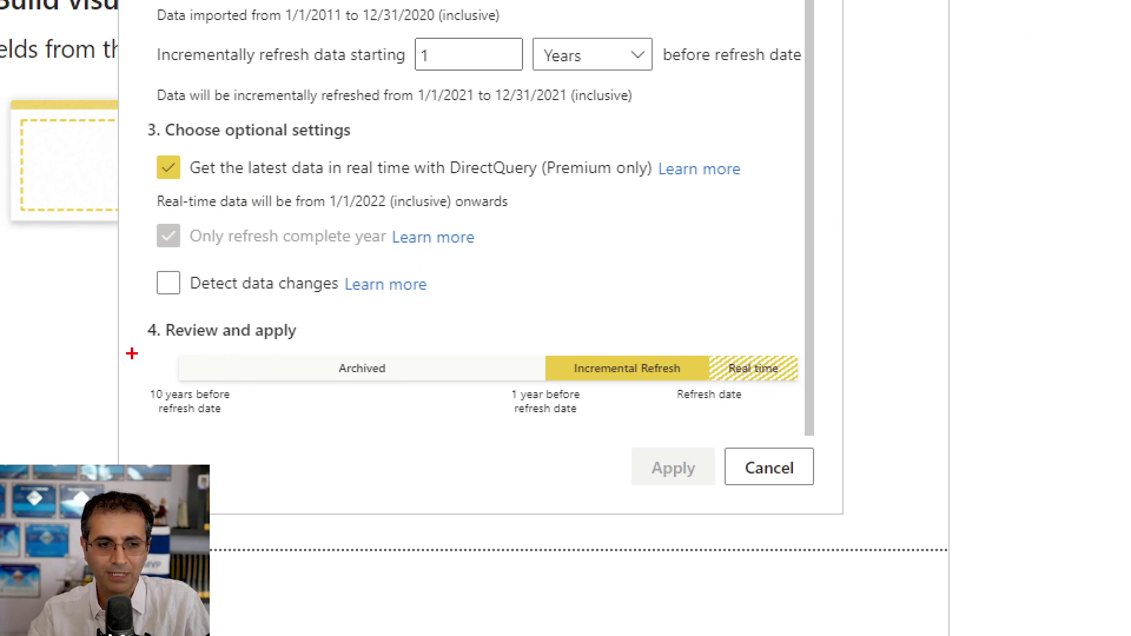
{"action": "left_click_drag", "start_coordinate": [131, 345], "coordinate": [804, 436]}
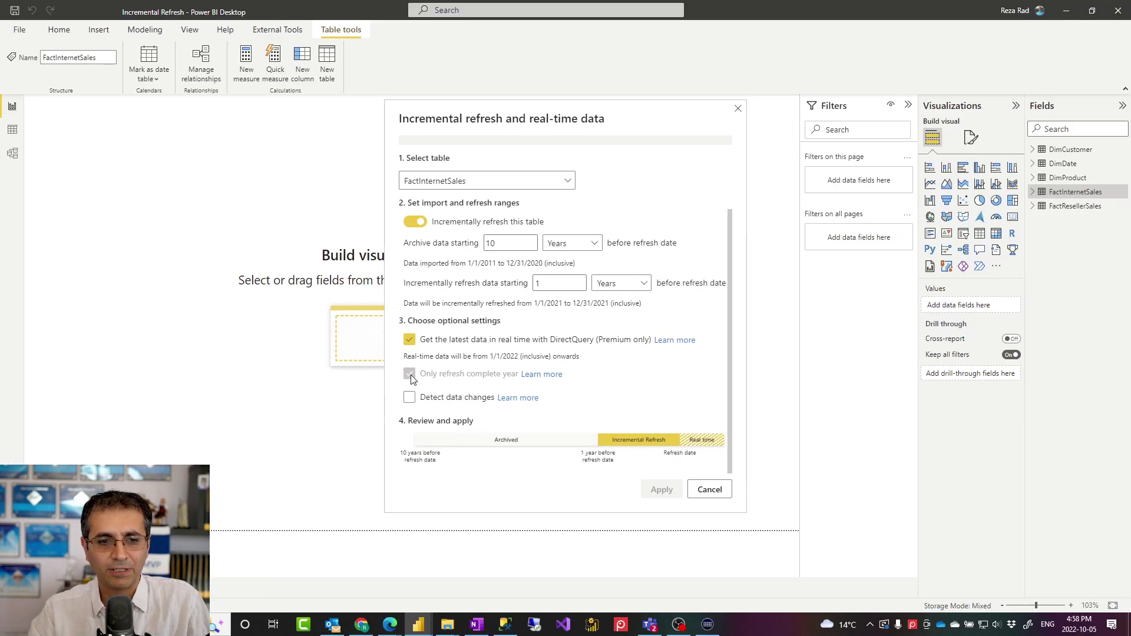
{"action": "left_click", "coordinate": [409, 340]}
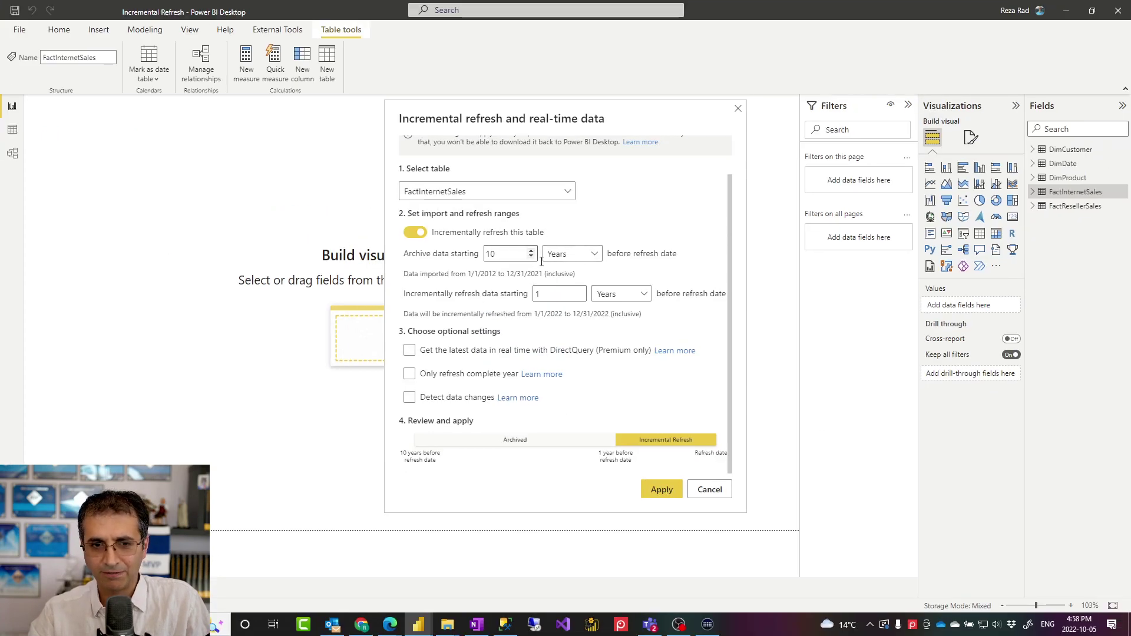
{"action": "left_click", "coordinate": [574, 256]}
{"action": "left_click", "coordinate": [581, 256]}
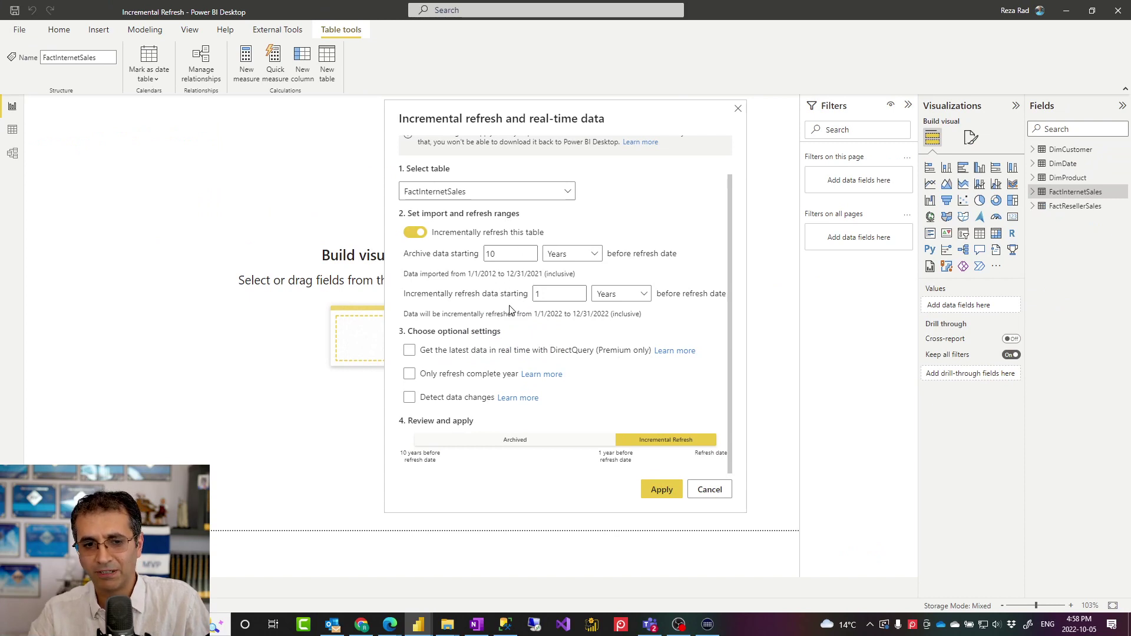
- Try refreshing only complete years to compare the resulting date ranges, and leave that option off
{"action": "left_click", "coordinate": [409, 375]}
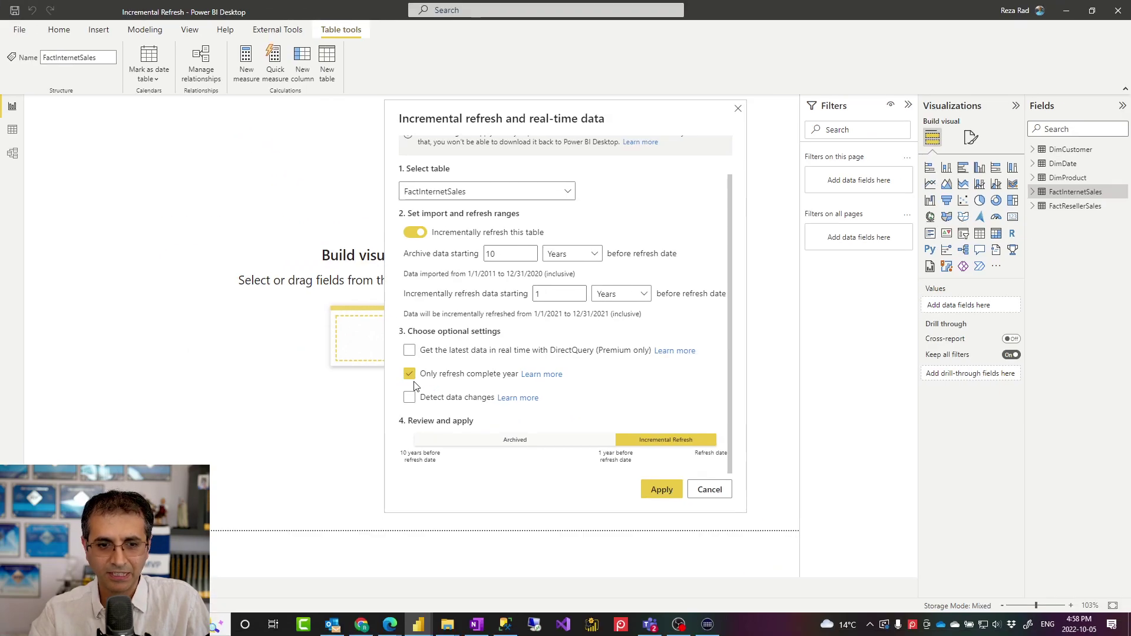
{"action": "left_click", "coordinate": [354, 372]}
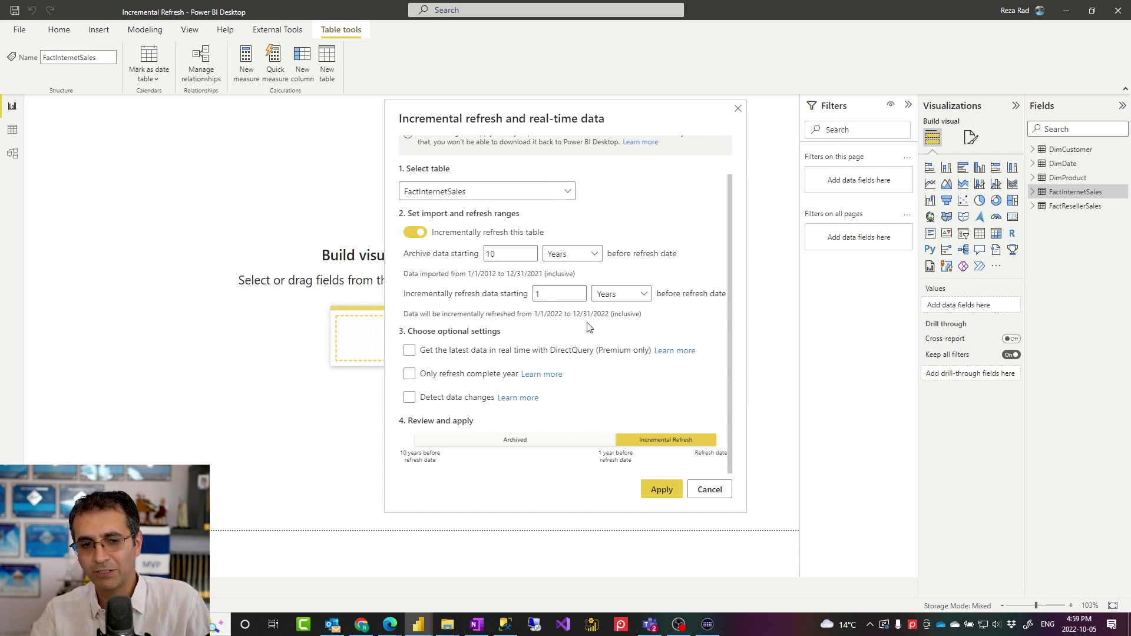
{"action": "left_click", "coordinate": [409, 374]}
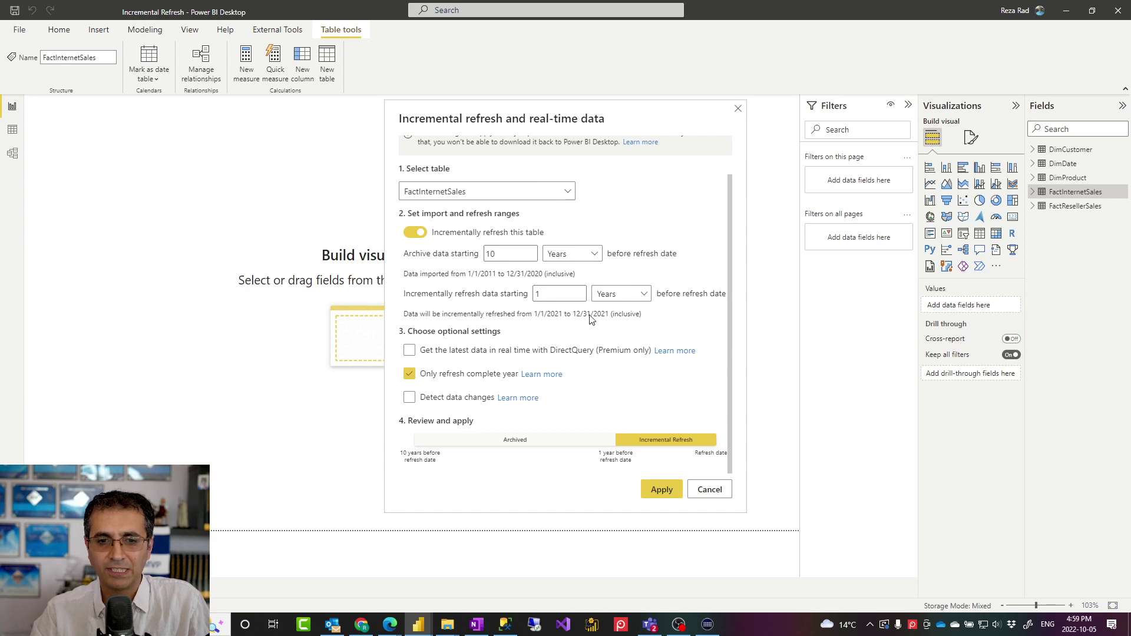
{"action": "left_click", "coordinate": [410, 375]}
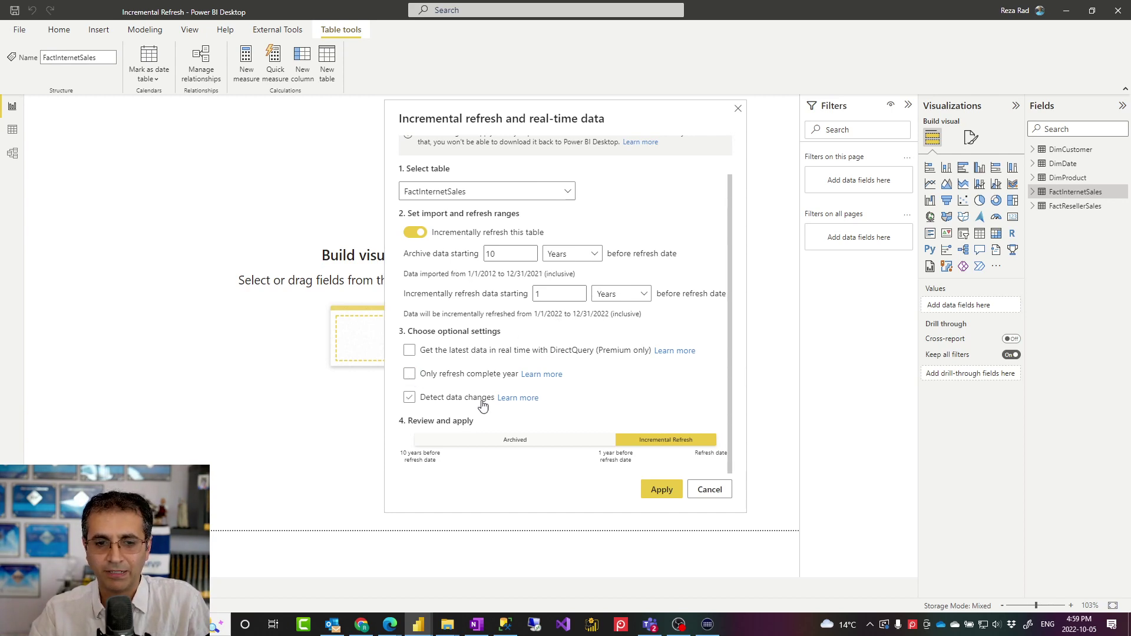
- Try detecting data changes, look through the datetime columns offered for it, and turn the option off
{"action": "left_click", "coordinate": [429, 404]}
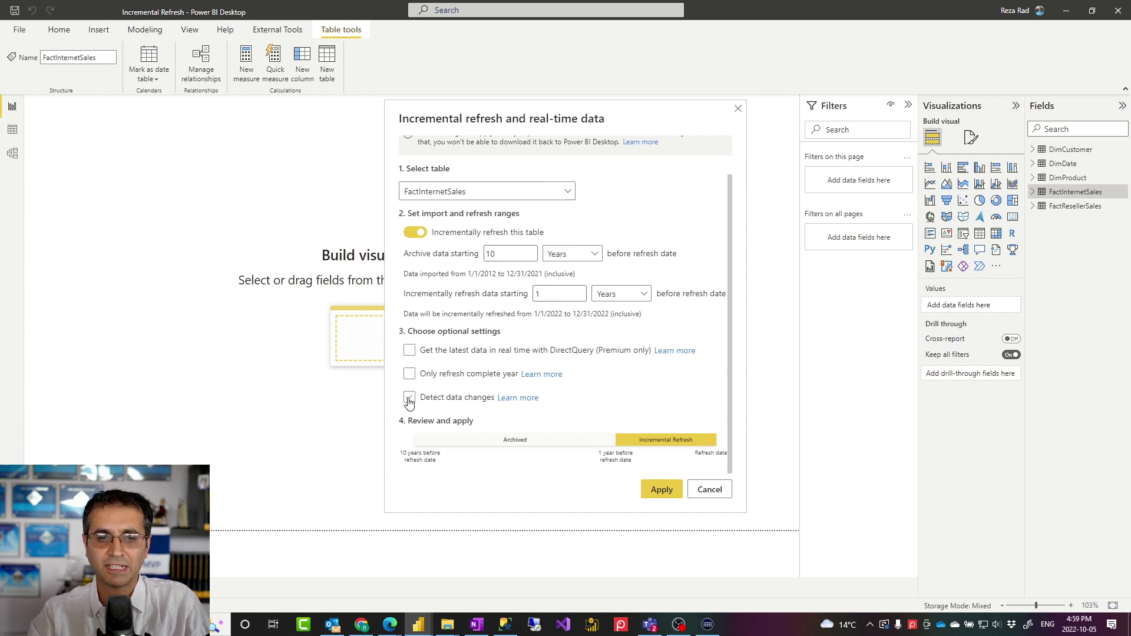
{"action": "left_click", "coordinate": [409, 399]}
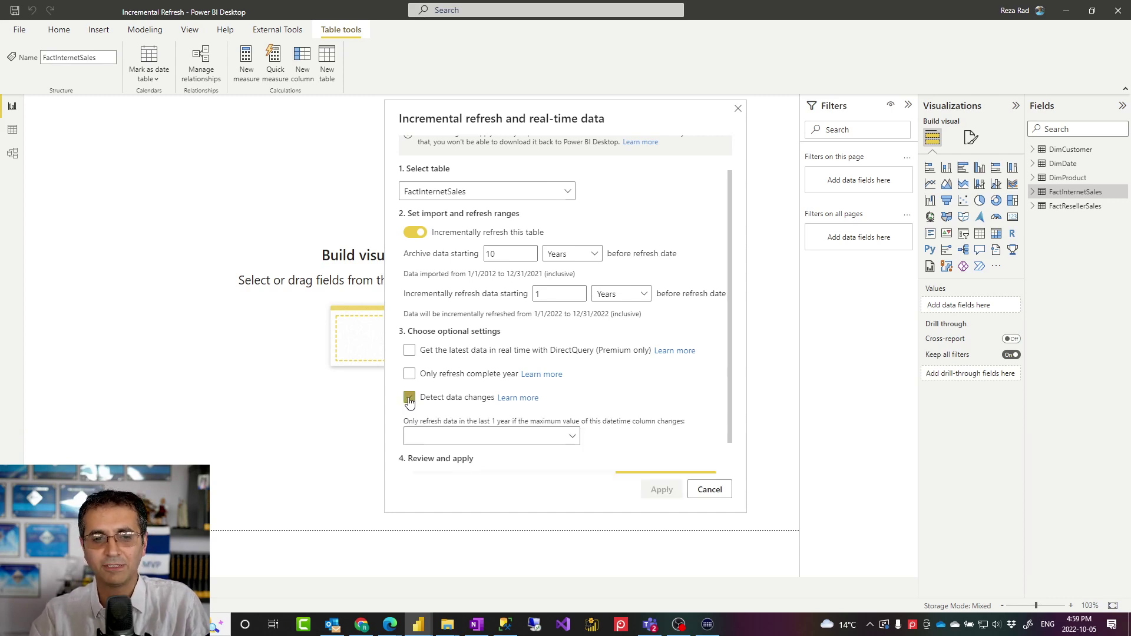
{"action": "scroll", "coordinate": [447, 401], "scroll_direction": "down", "scroll_amount": 1}
{"action": "left_click", "coordinate": [484, 399]}
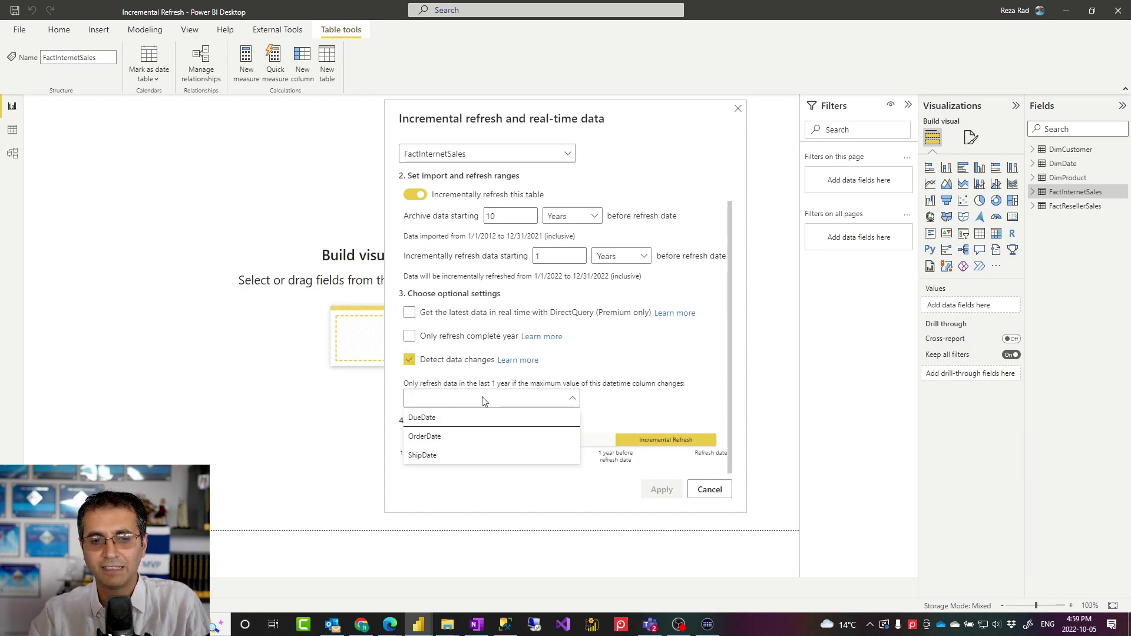
{"action": "left_click", "coordinate": [483, 399]}
{"action": "left_click", "coordinate": [409, 360]}
- Turn on real-time data with DirectQuery for the FactInternetSales table, and close the refresh settings without applying
{"action": "left_click", "coordinate": [426, 375]}
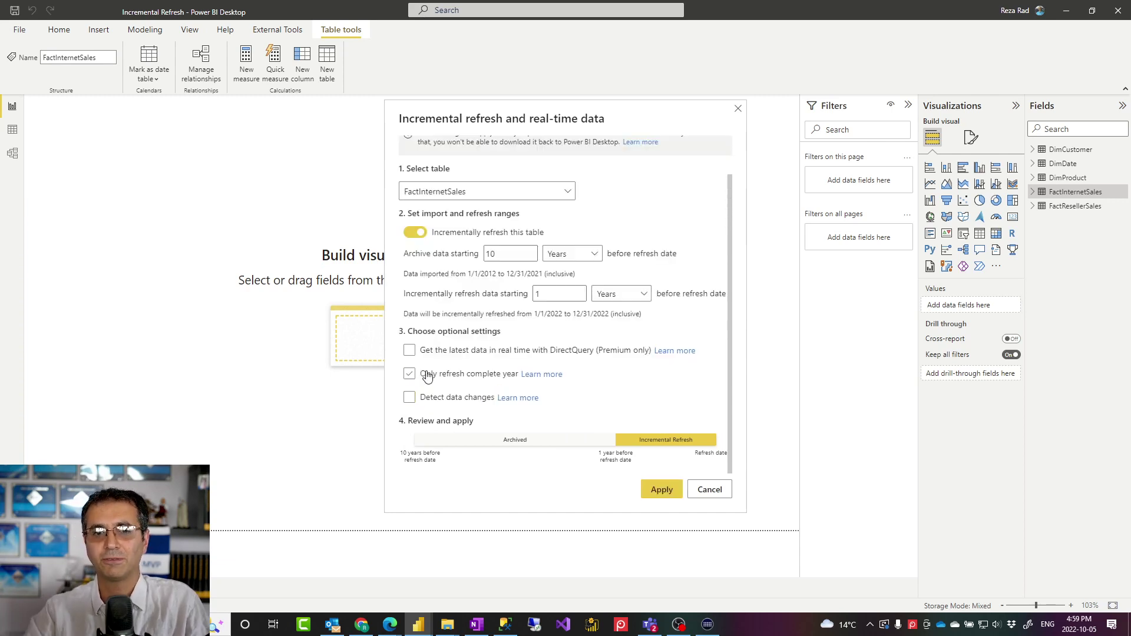
{"action": "left_click", "coordinate": [427, 377]}
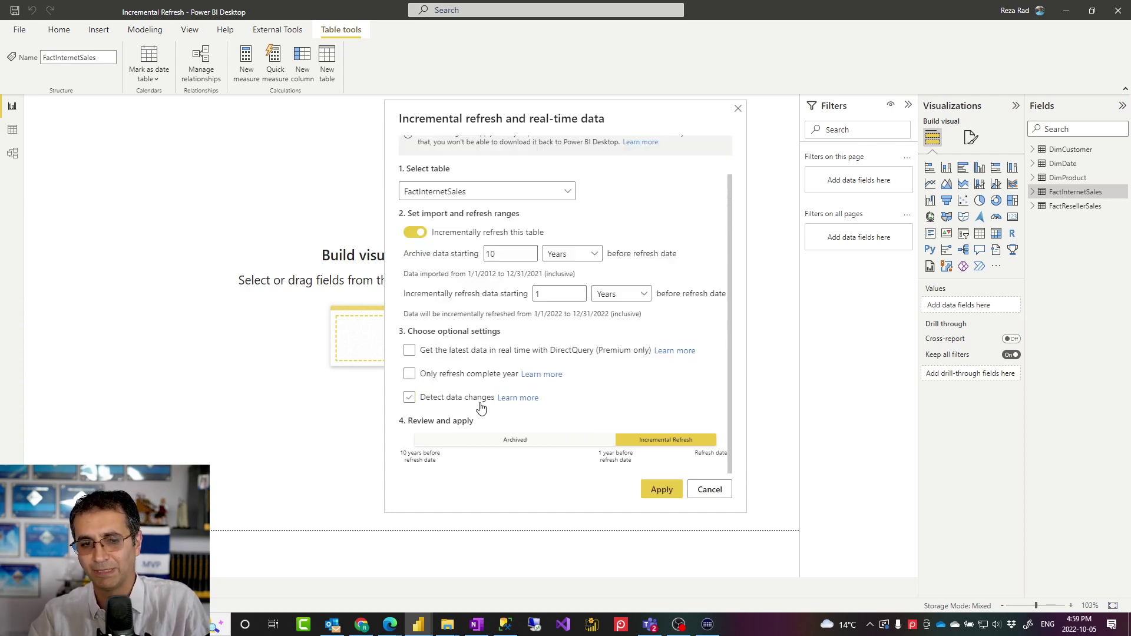
{"action": "left_click", "coordinate": [429, 401]}
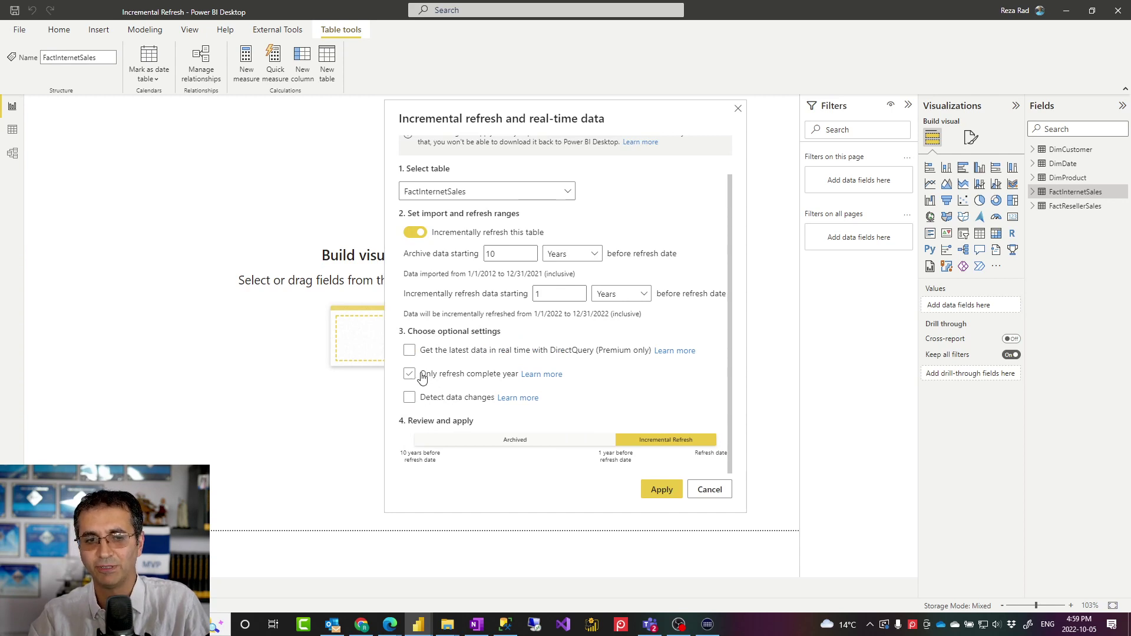
{"action": "left_click", "coordinate": [425, 400]}
{"action": "left_click", "coordinate": [430, 374]}
{"action": "left_click", "coordinate": [439, 375]}
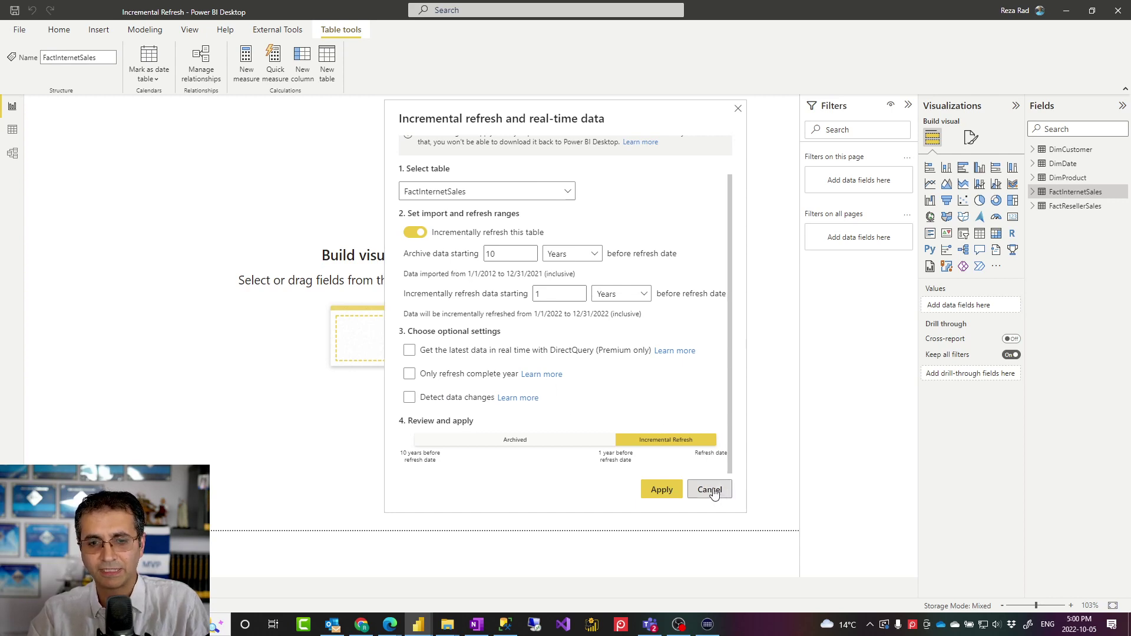
{"action": "left_click", "coordinate": [418, 351]}
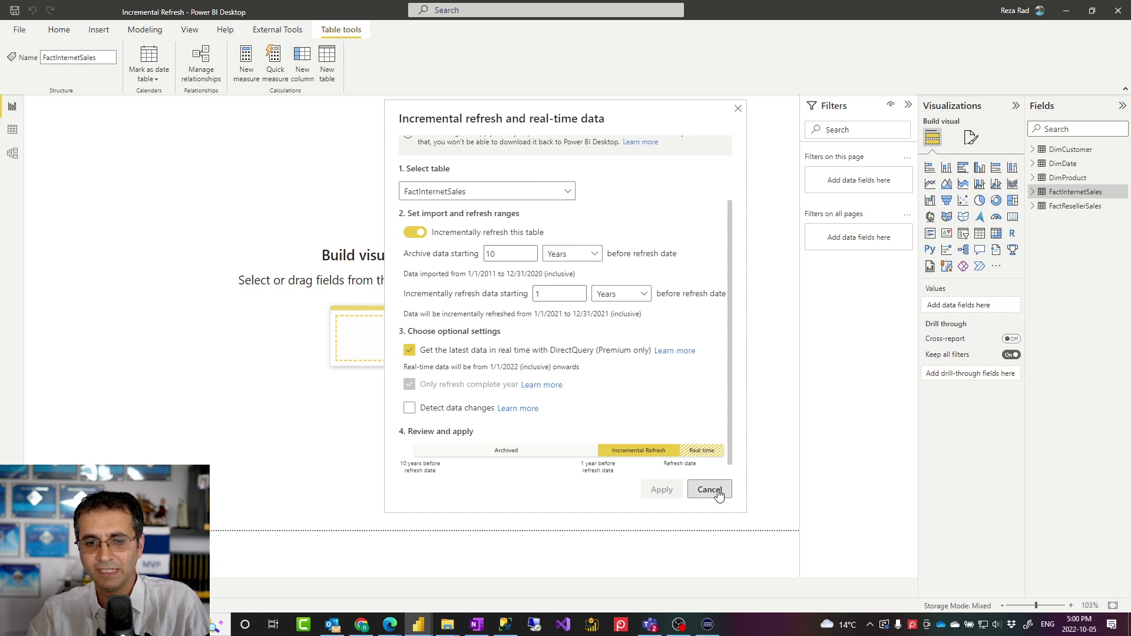
{"action": "left_click", "coordinate": [737, 109]}
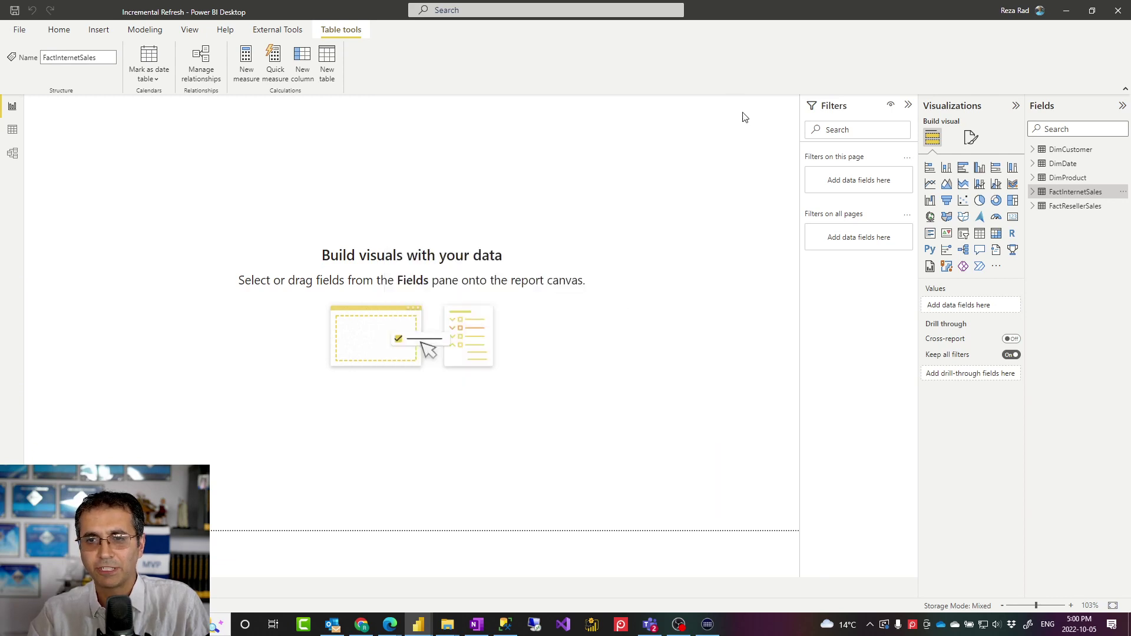
- Review the incremental refresh settings and timeline of the FactResellerSales table, and close them without changes
{"action": "left_click", "coordinate": [1085, 212]}
{"action": "right_click", "coordinate": [1085, 212]}
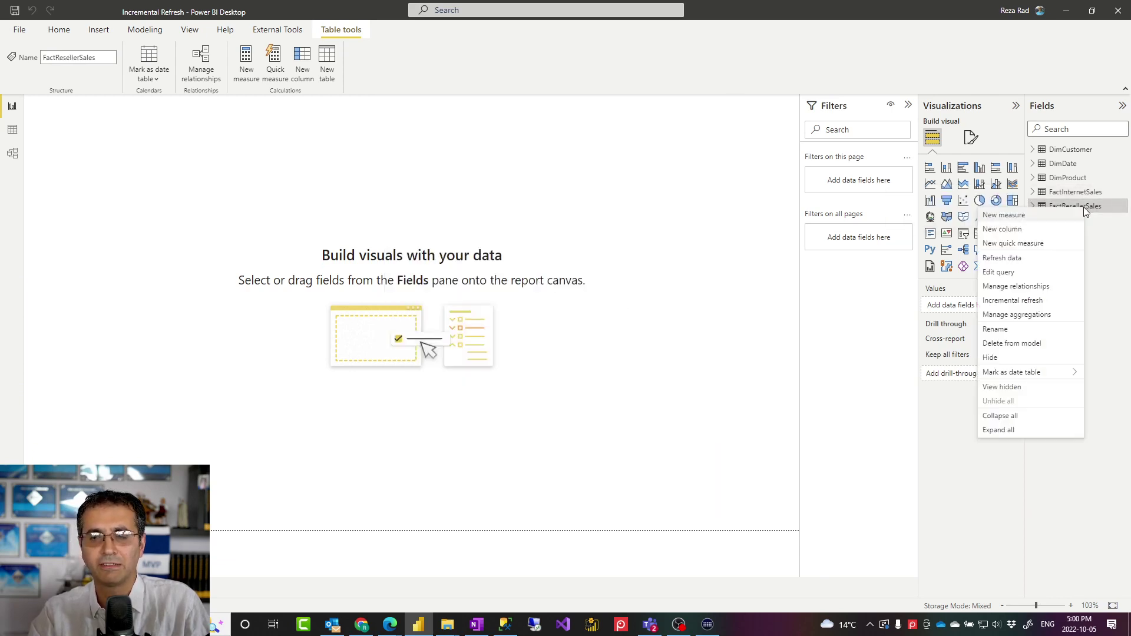
{"action": "left_click", "coordinate": [1030, 302]}
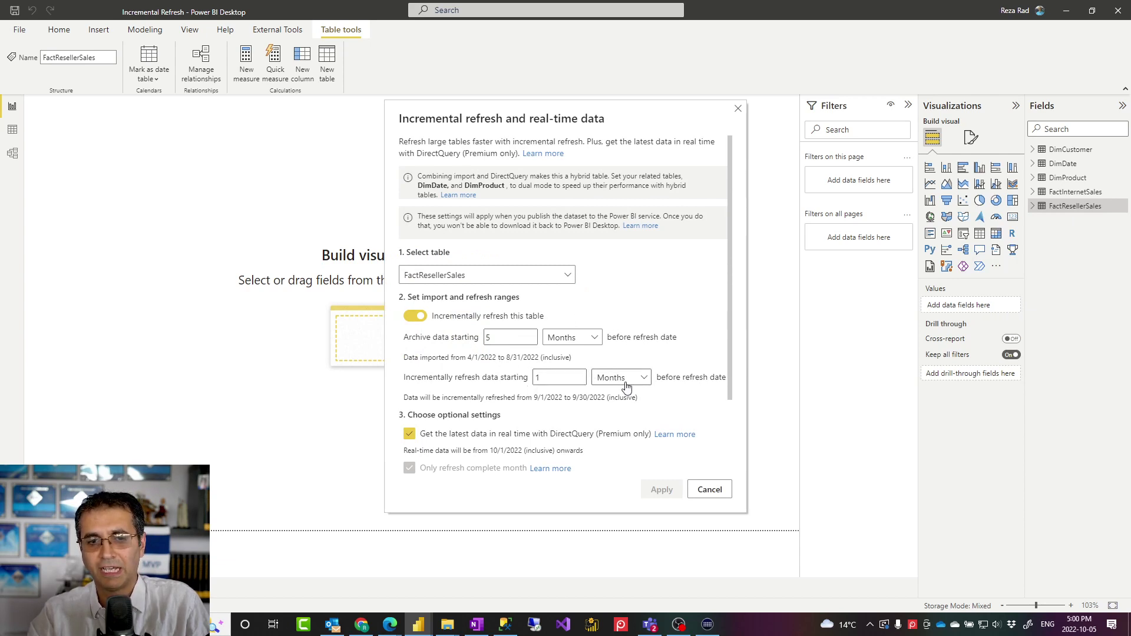
{"action": "scroll", "coordinate": [569, 390], "scroll_direction": "down", "scroll_amount": 1}
{"action": "scroll", "coordinate": [569, 389], "scroll_direction": "down", "scroll_amount": 2}
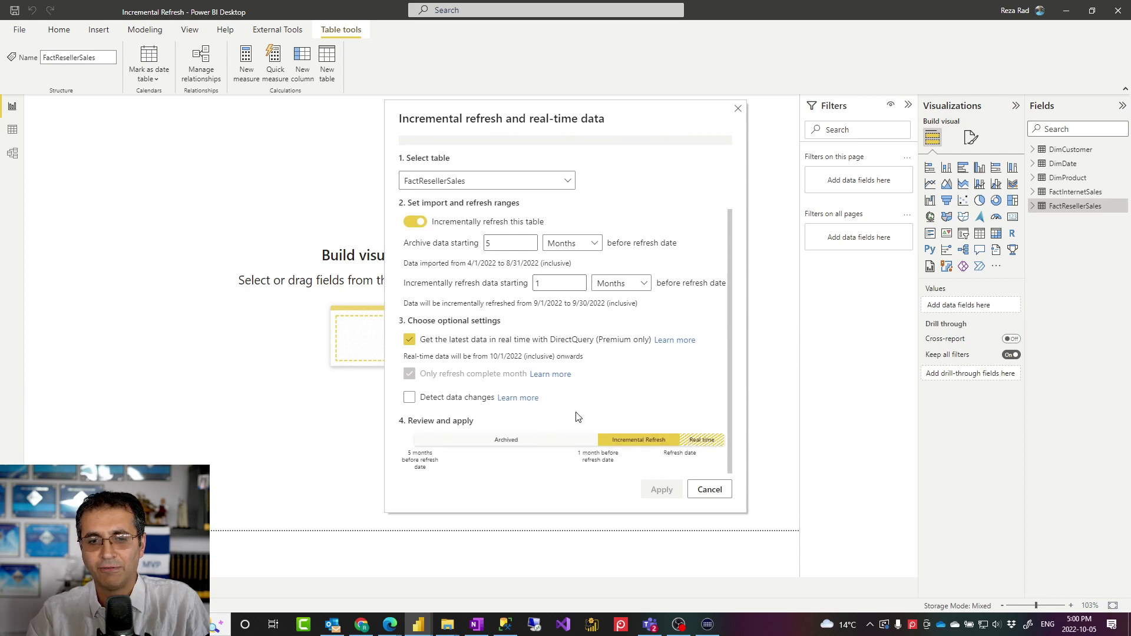
{"action": "left_click", "coordinate": [712, 490]}
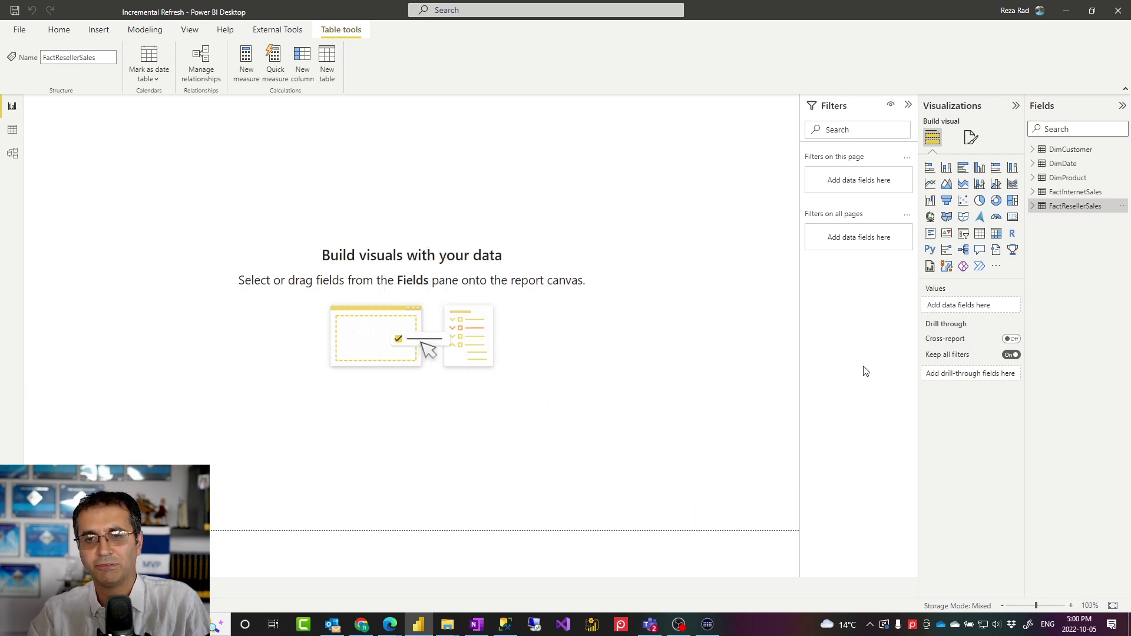
- Start publishing the report, review the available destination workspaces, and cancel without publishing
{"action": "left_click", "coordinate": [58, 29]}
{"action": "left_click", "coordinate": [585, 65]}
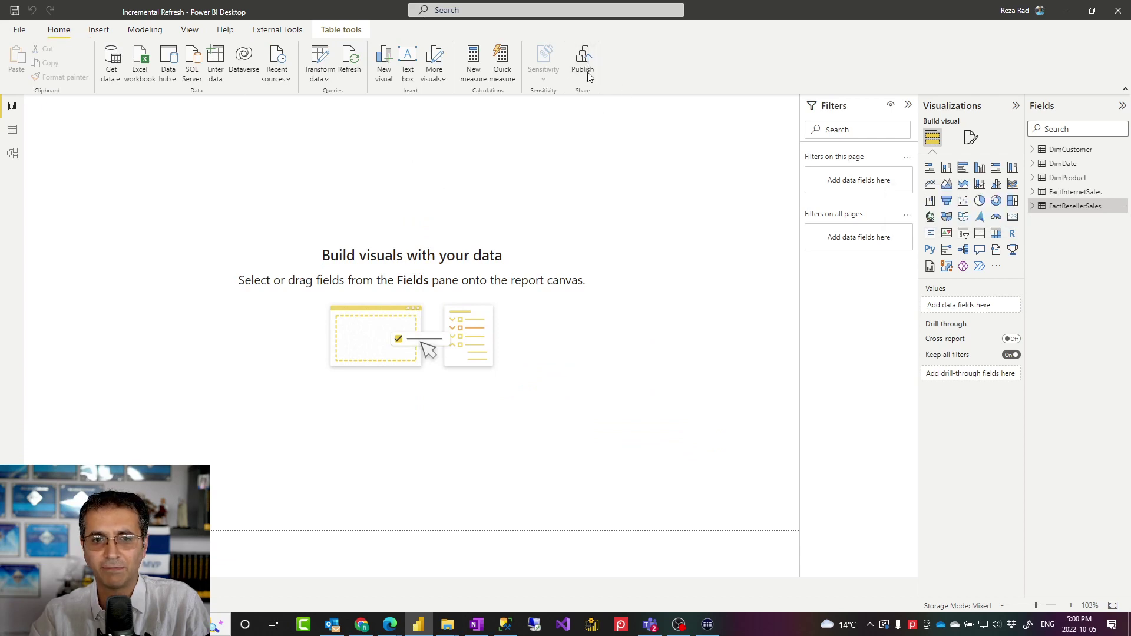
{"action": "left_click", "coordinate": [621, 331]}
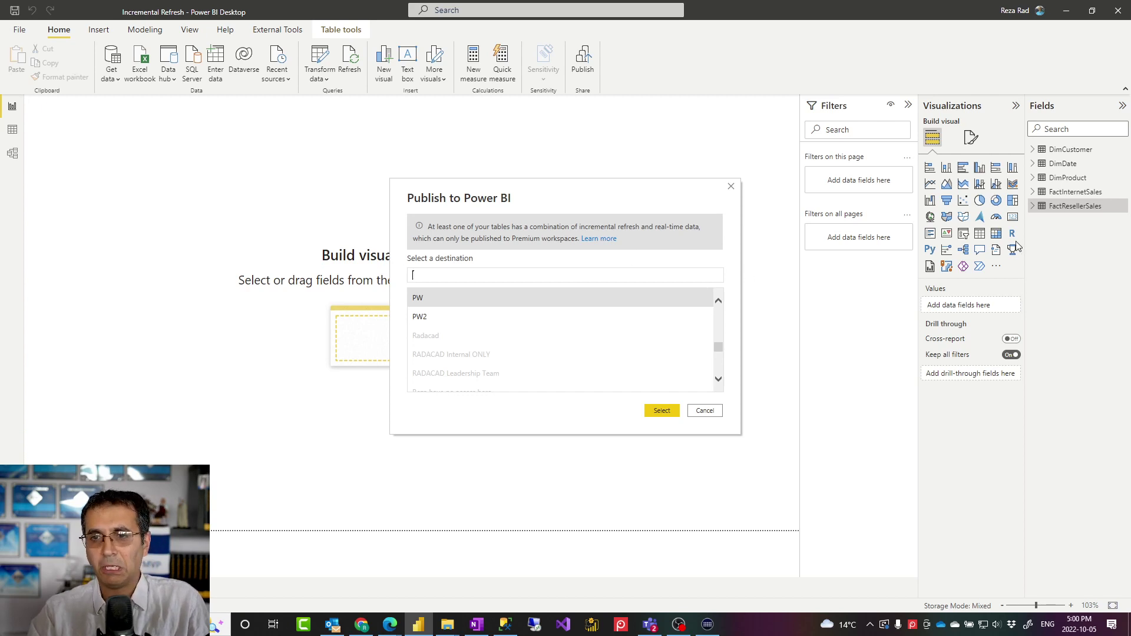
{"action": "left_click", "coordinate": [706, 411]}
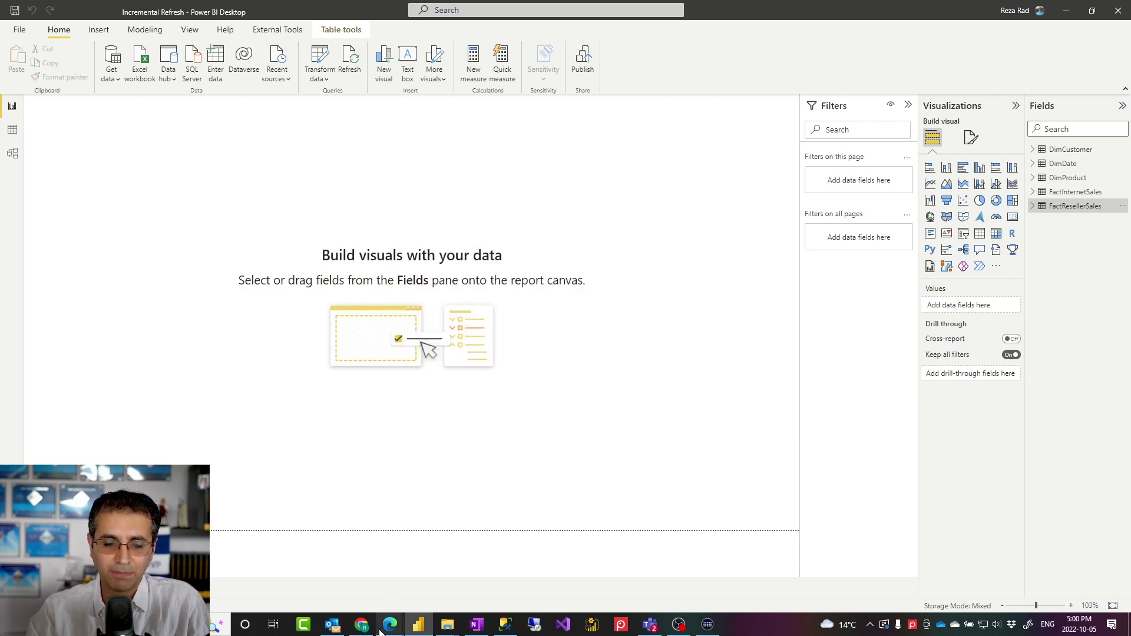
- Switch to the Power BI service and try to download the file of the Incremental Refresh dataset in the PW workspace
{"action": "mouse_move", "coordinate": [390, 623]}
{"action": "left_click", "coordinate": [423, 606]}
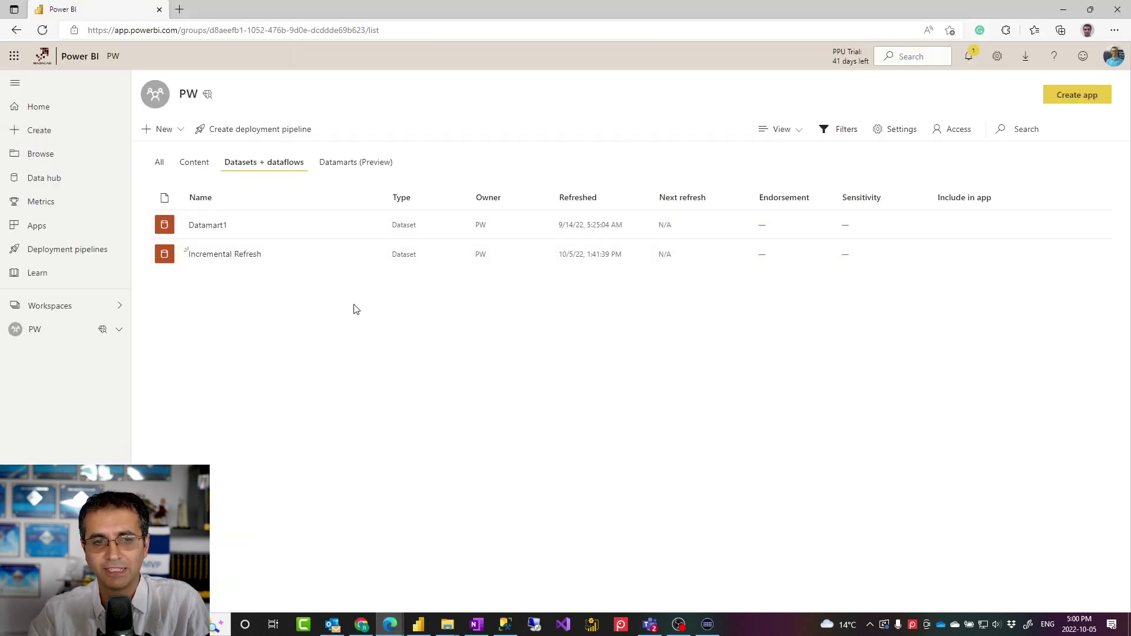
{"action": "mouse_move", "coordinate": [366, 262]}
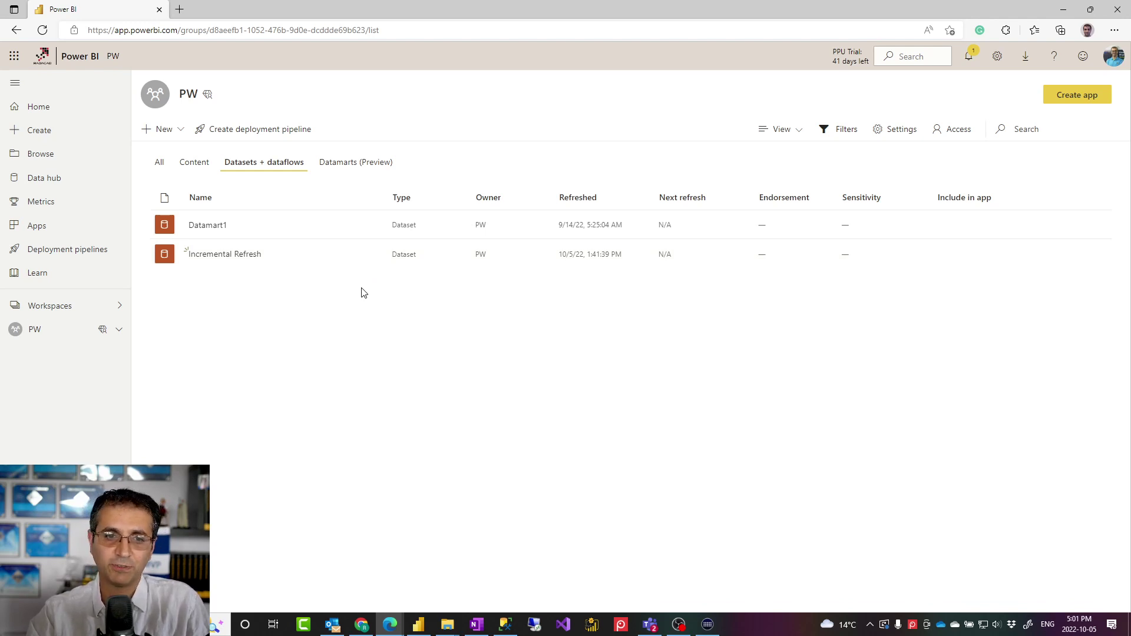
{"action": "mouse_move", "coordinate": [390, 248]}
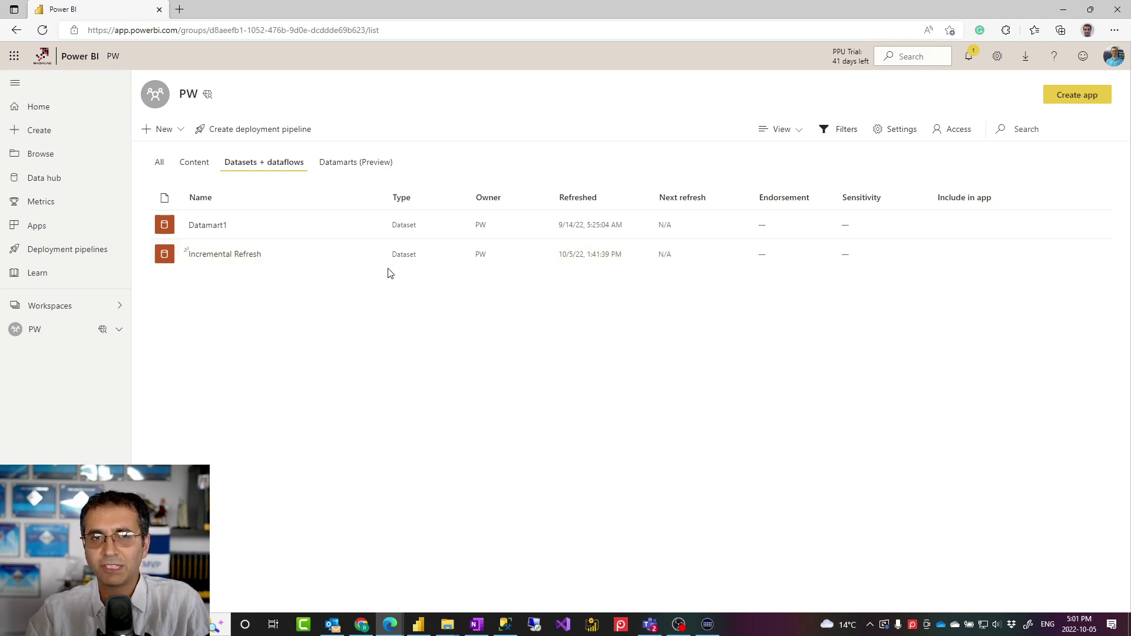
{"action": "left_click", "coordinate": [372, 253]}
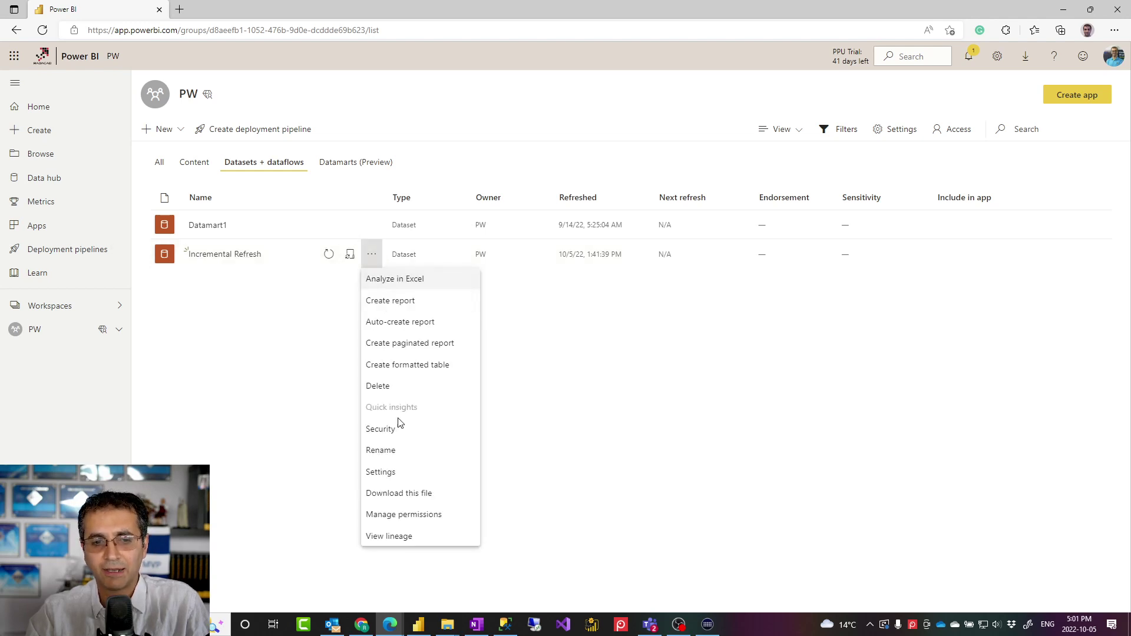
{"action": "left_click", "coordinate": [398, 495]}
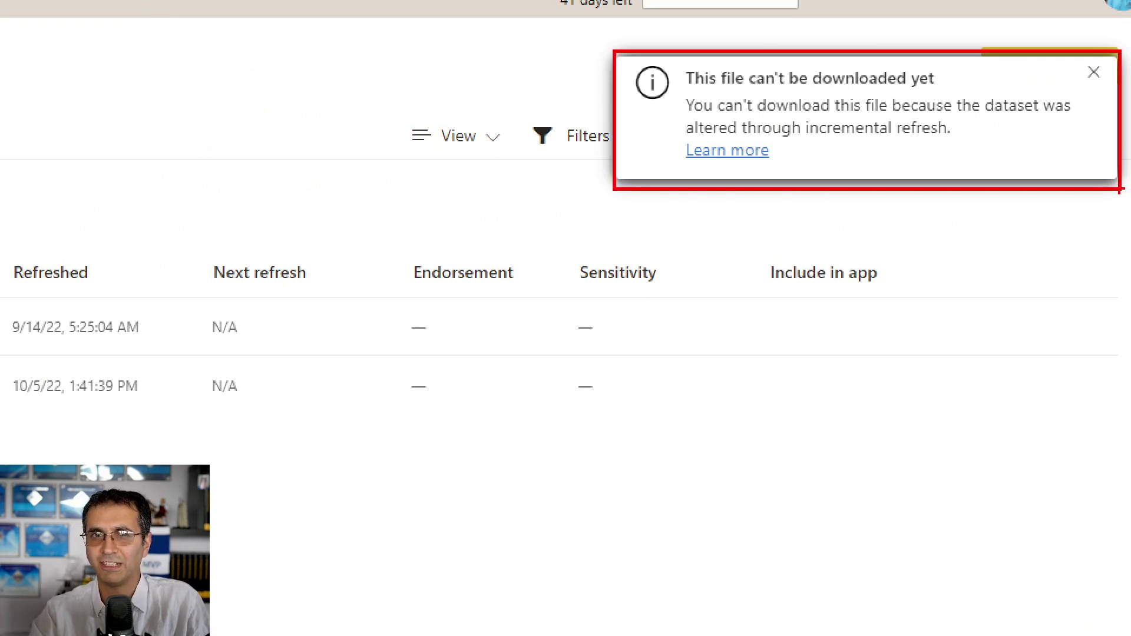
{"action": "left_click", "coordinate": [1093, 72]}
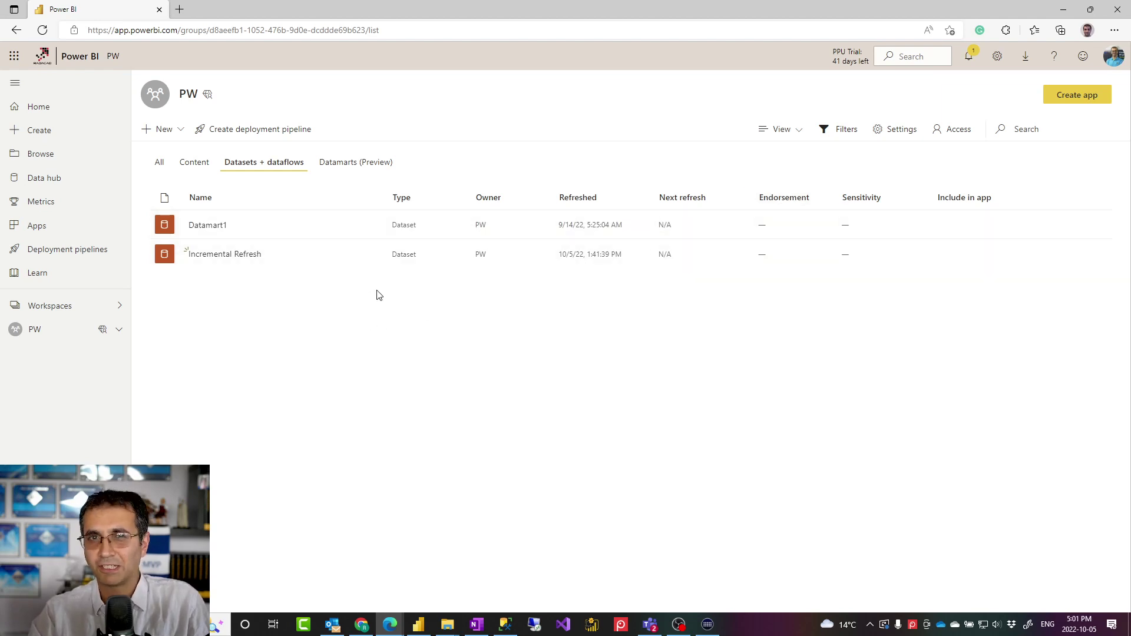
- Check the PW workspace's licence type, and view the connection string in the Incremental Refresh dataset's server settings
{"action": "mouse_move", "coordinate": [353, 255]}
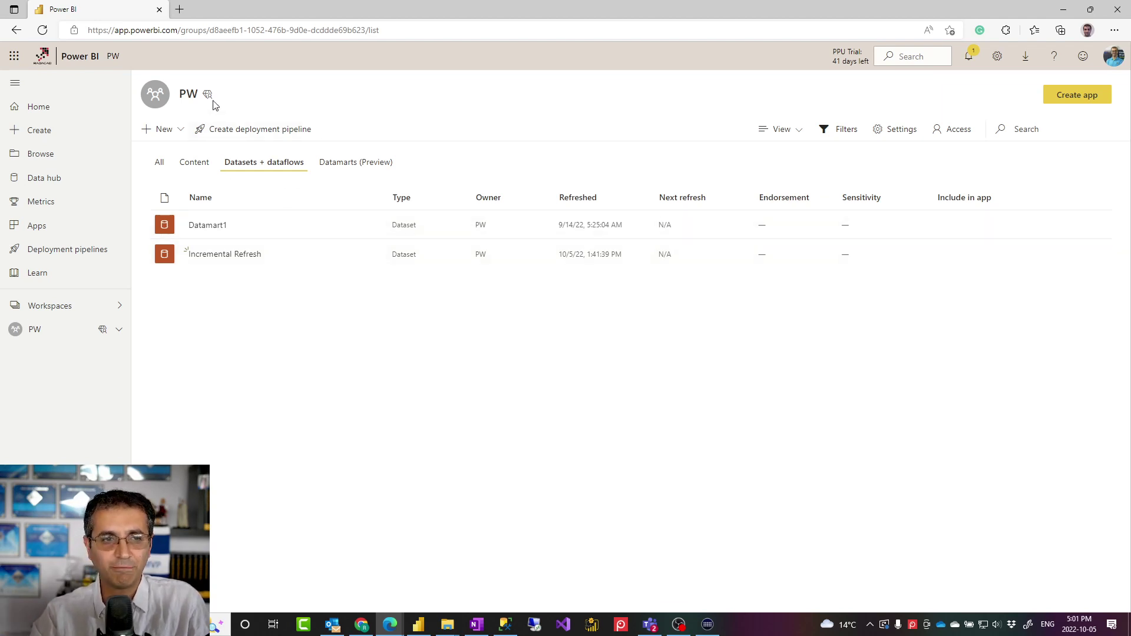
{"action": "mouse_move", "coordinate": [213, 105]}
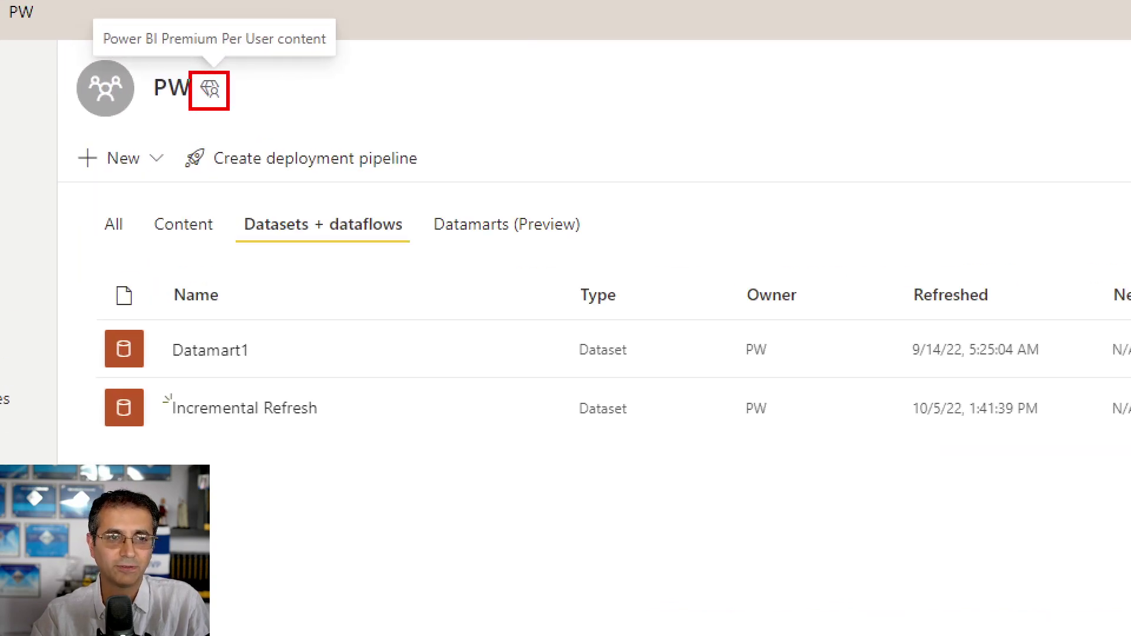
{"action": "left_click", "coordinate": [538, 408]}
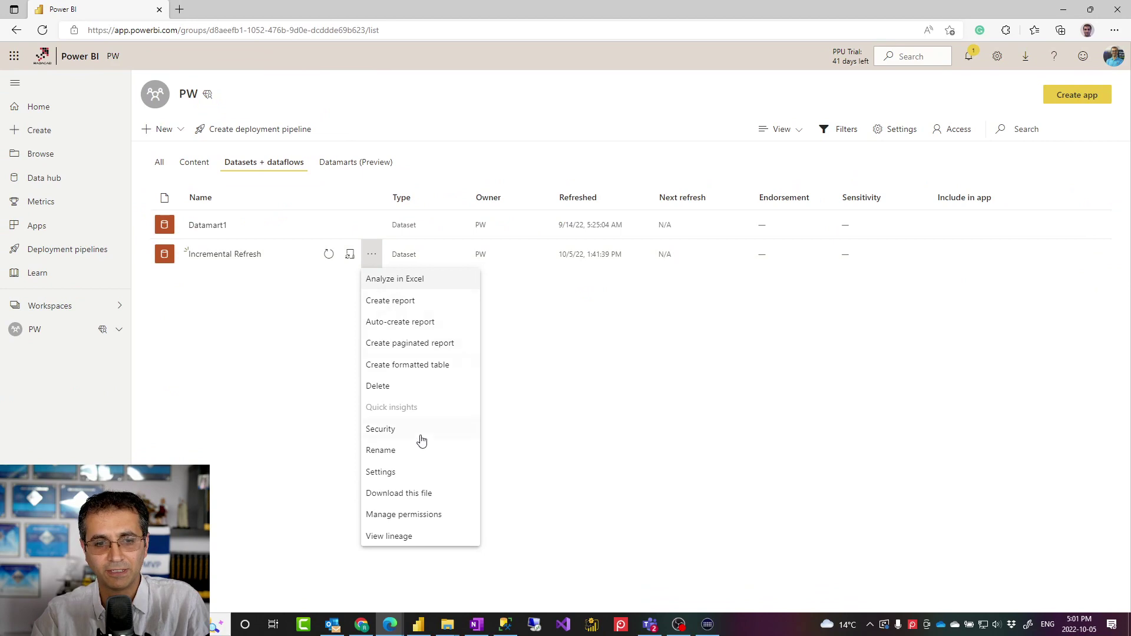
{"action": "left_click", "coordinate": [386, 474]}
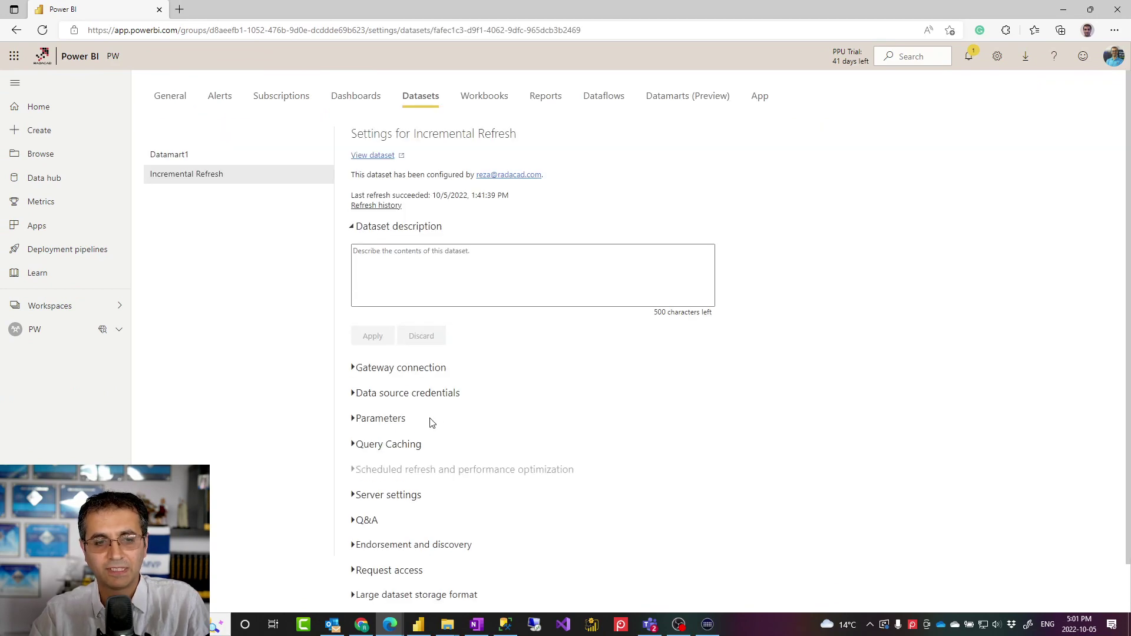
{"action": "scroll", "coordinate": [381, 440], "scroll_direction": "down", "scroll_amount": 1}
{"action": "left_click", "coordinate": [363, 445]}
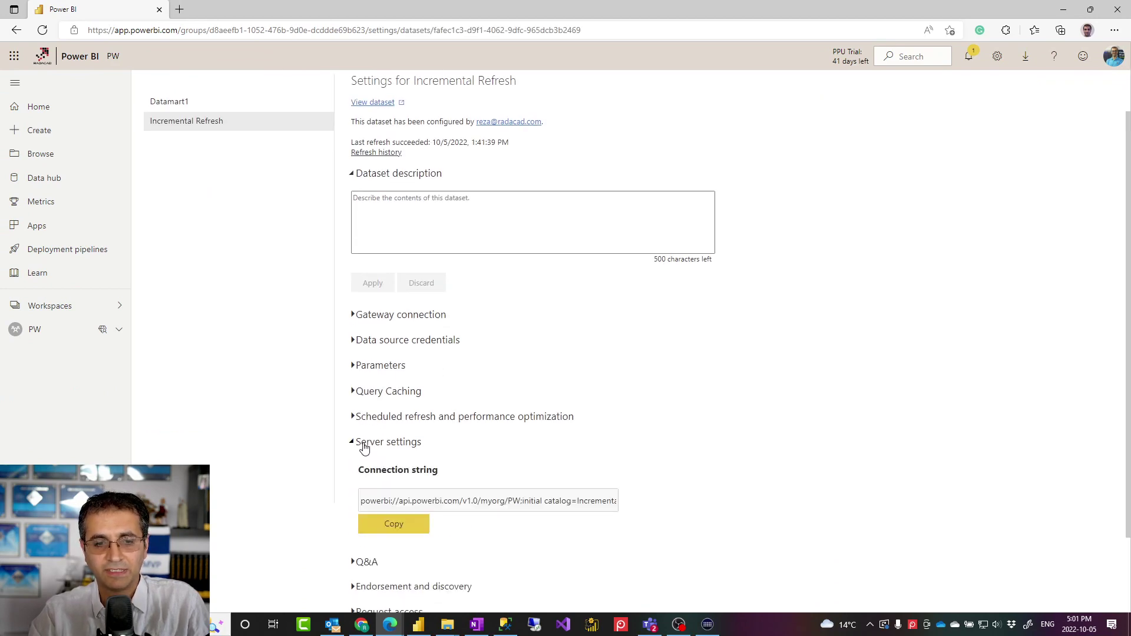
{"action": "left_click", "coordinate": [363, 445]}
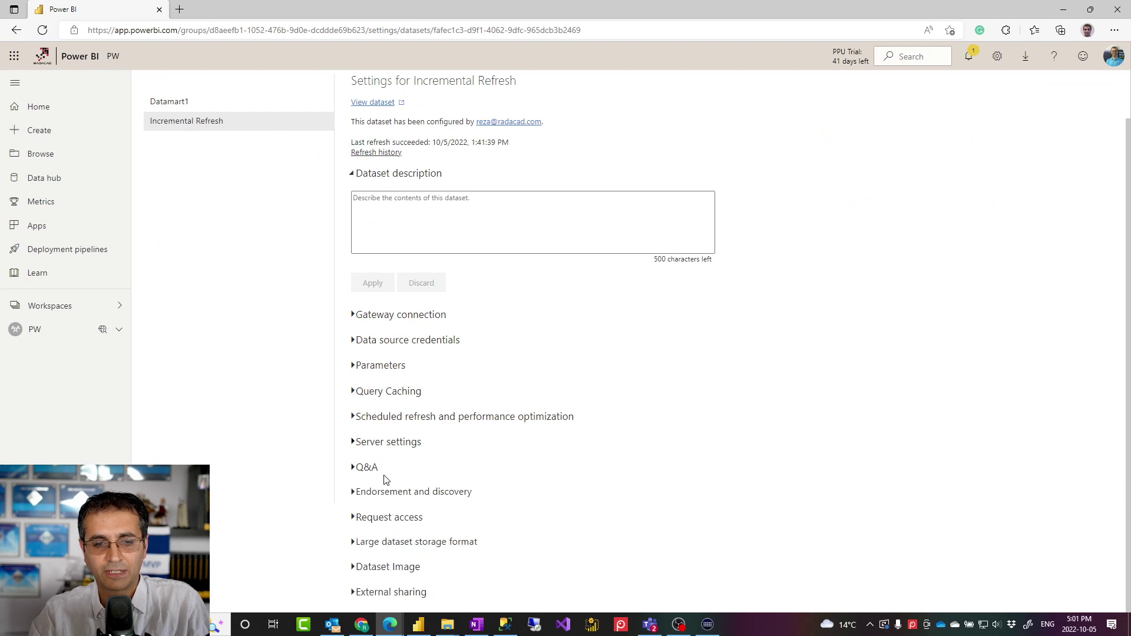
{"action": "left_click", "coordinate": [379, 445]}
{"action": "left_click", "coordinate": [354, 443]}
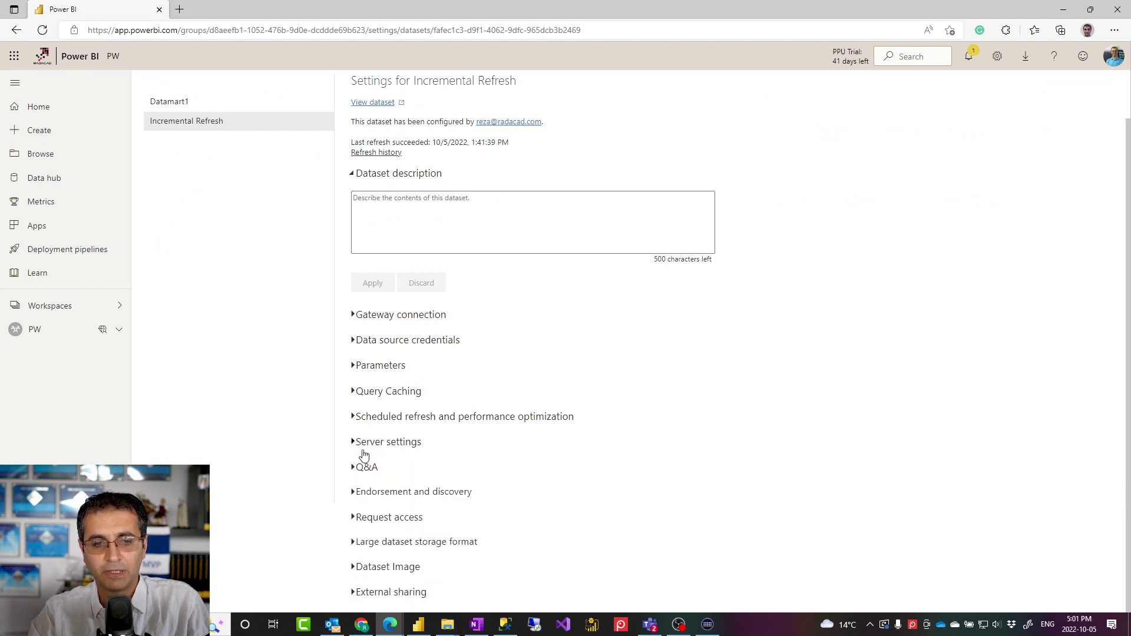
- Switch to SQL Server Management Studio, narrow the Object Explorer, and review the Analysis Services connection details without connecting again
{"action": "left_click", "coordinate": [504, 627]}
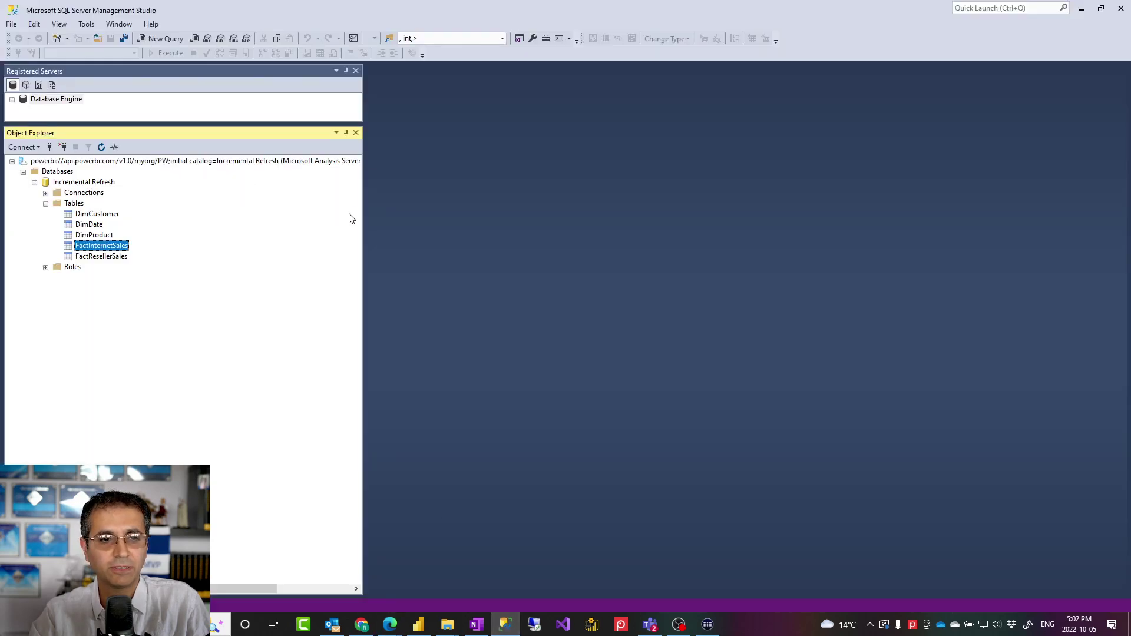
{"action": "left_click_drag", "start_coordinate": [363, 233], "coordinate": [221, 234]}
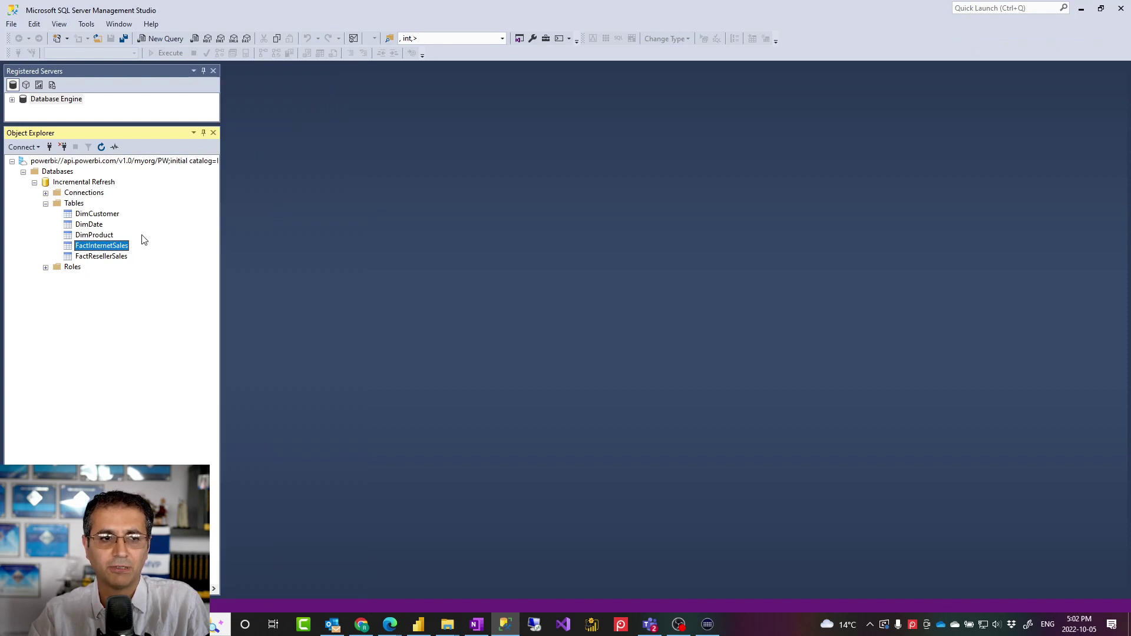
{"action": "left_click", "coordinate": [23, 147]}
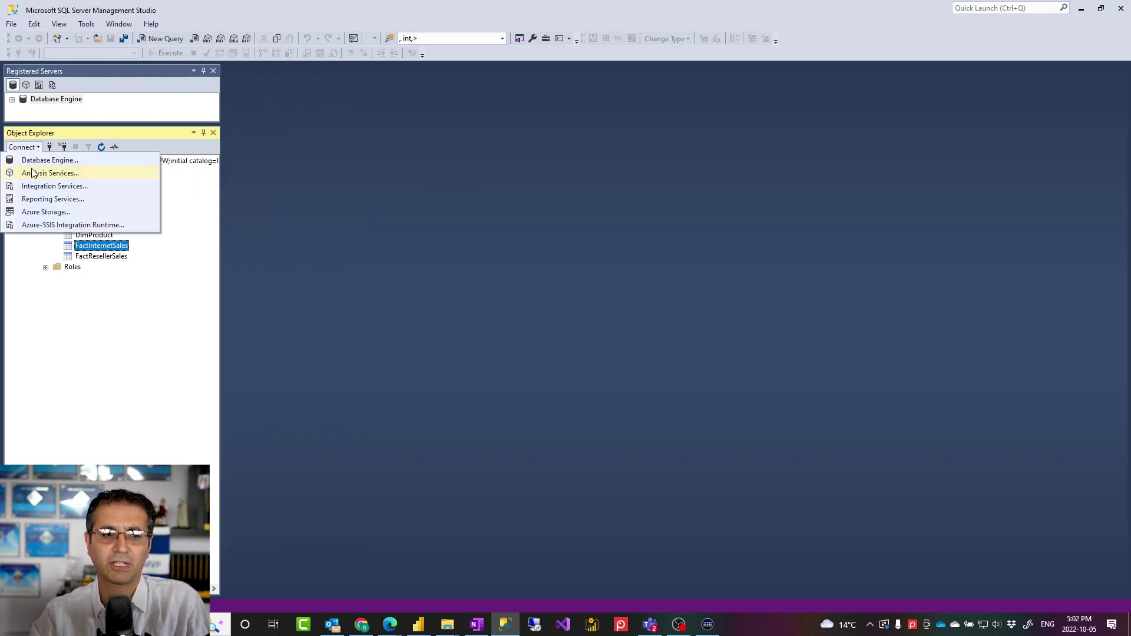
{"action": "left_click", "coordinate": [31, 174]}
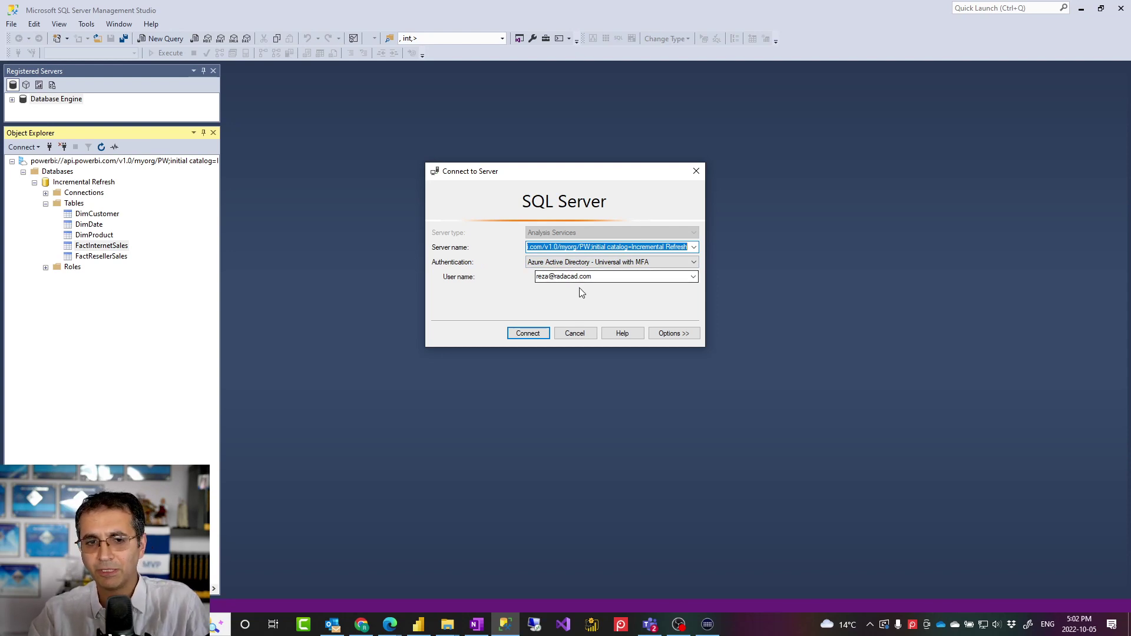
{"action": "left_click", "coordinate": [575, 334]}
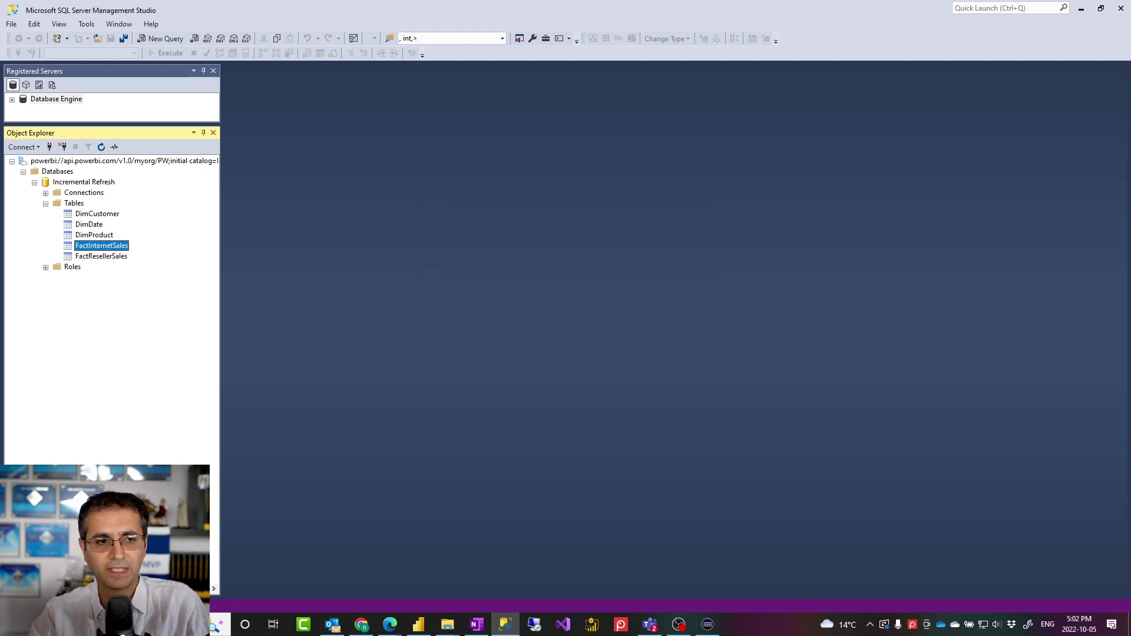
- Examine the partitions of the DimCustomer table in the Incremental Refresh database, and close them without changes
{"action": "left_click", "coordinate": [69, 184]}
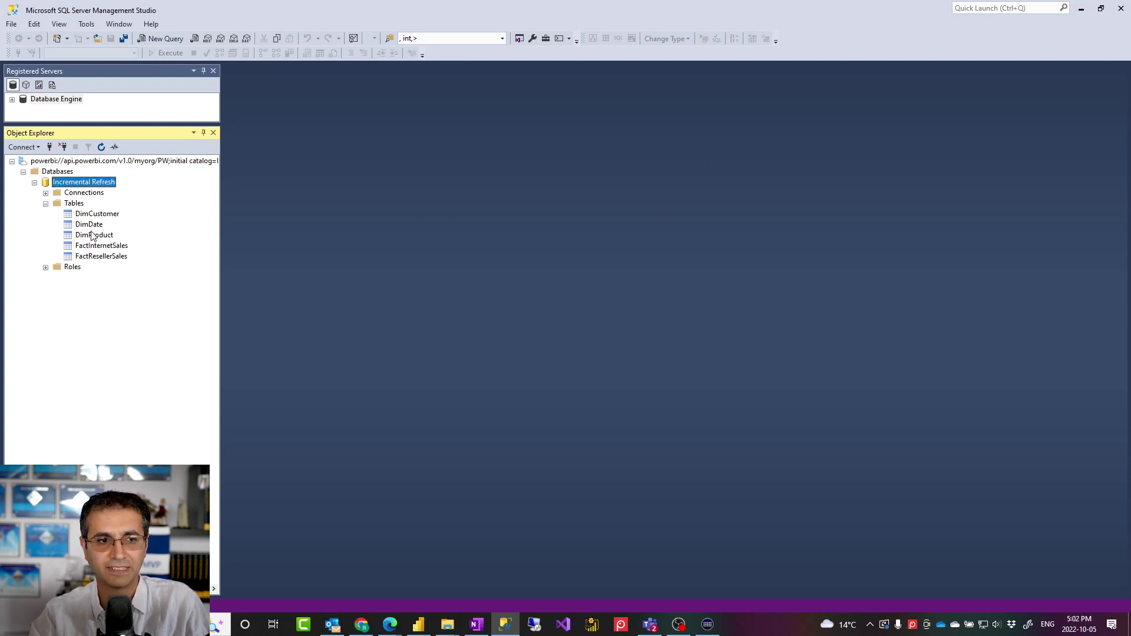
{"action": "right_click", "coordinate": [96, 215]}
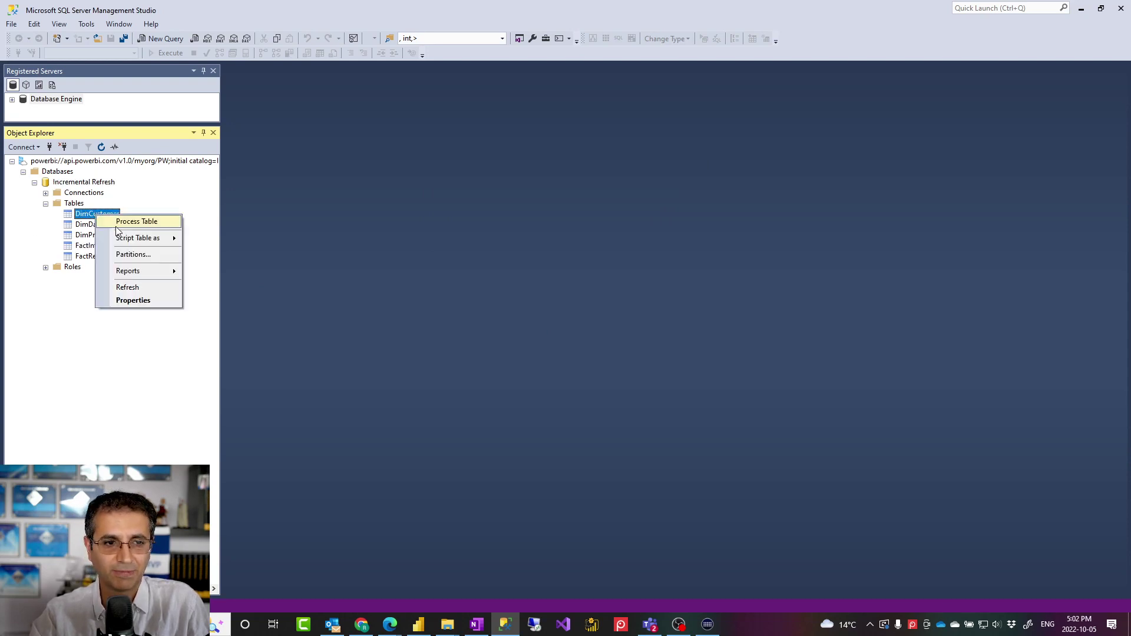
{"action": "left_click", "coordinate": [133, 257]}
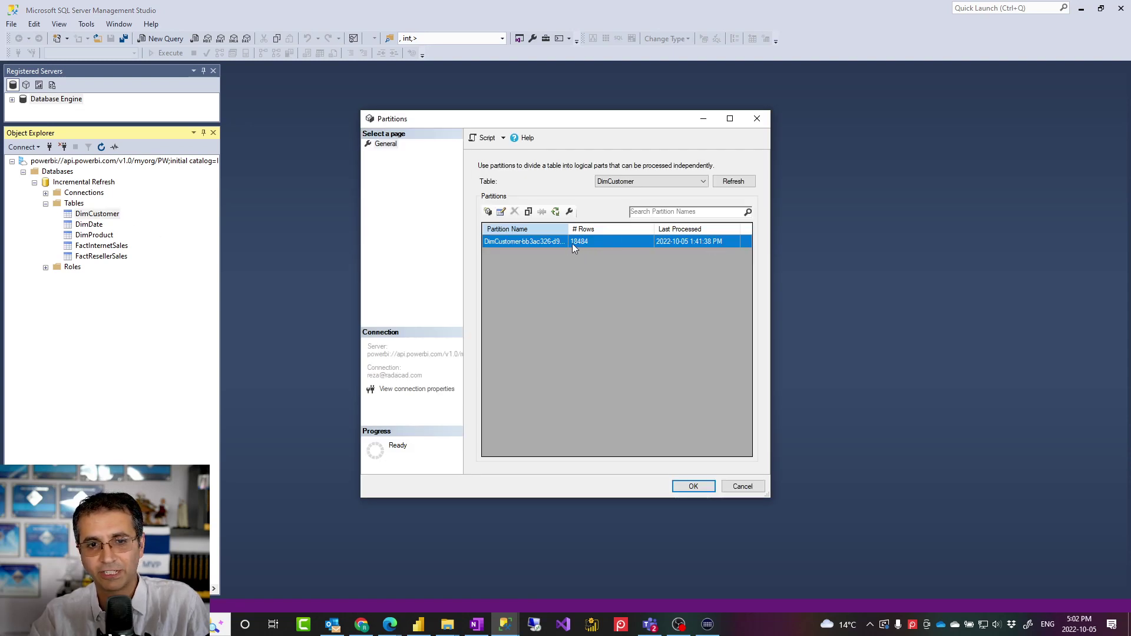
{"action": "left_click", "coordinate": [742, 486]}
- Examine the yearly and DirectQuery partitions of the FactInternetSales table, and close them without changes
{"action": "right_click", "coordinate": [99, 250]}
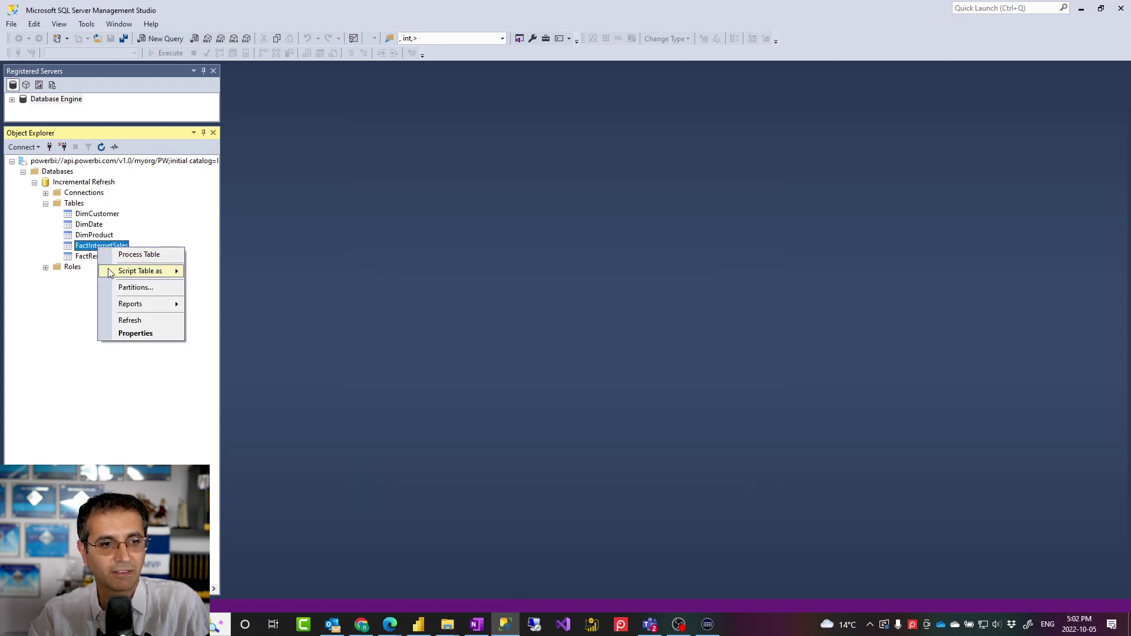
{"action": "left_click", "coordinate": [126, 285]}
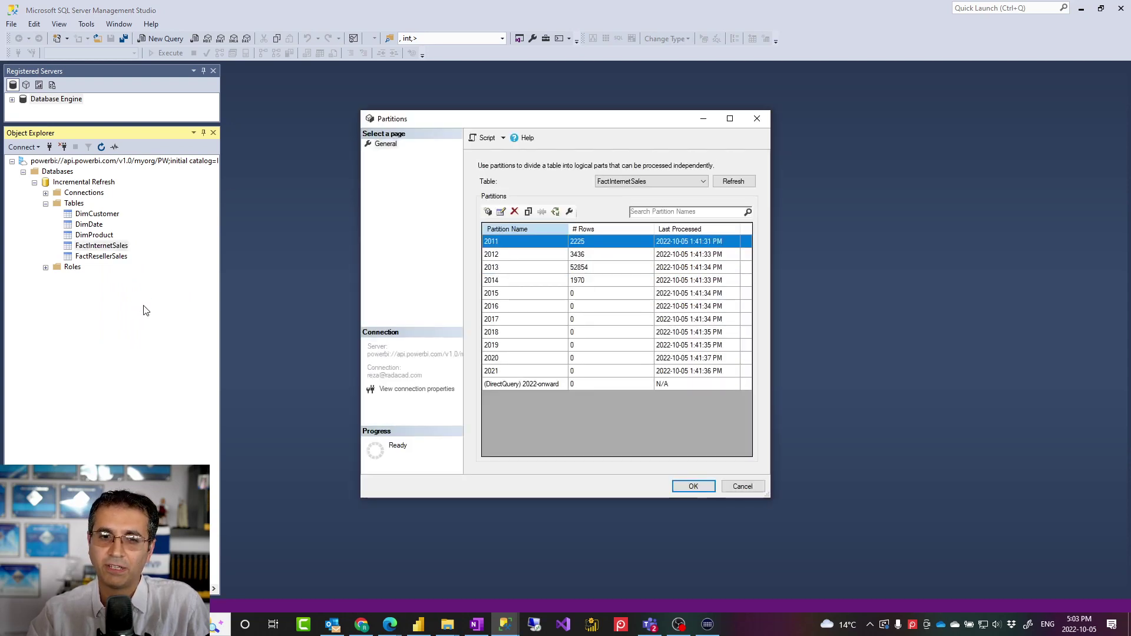
{"action": "left_click", "coordinate": [510, 257]}
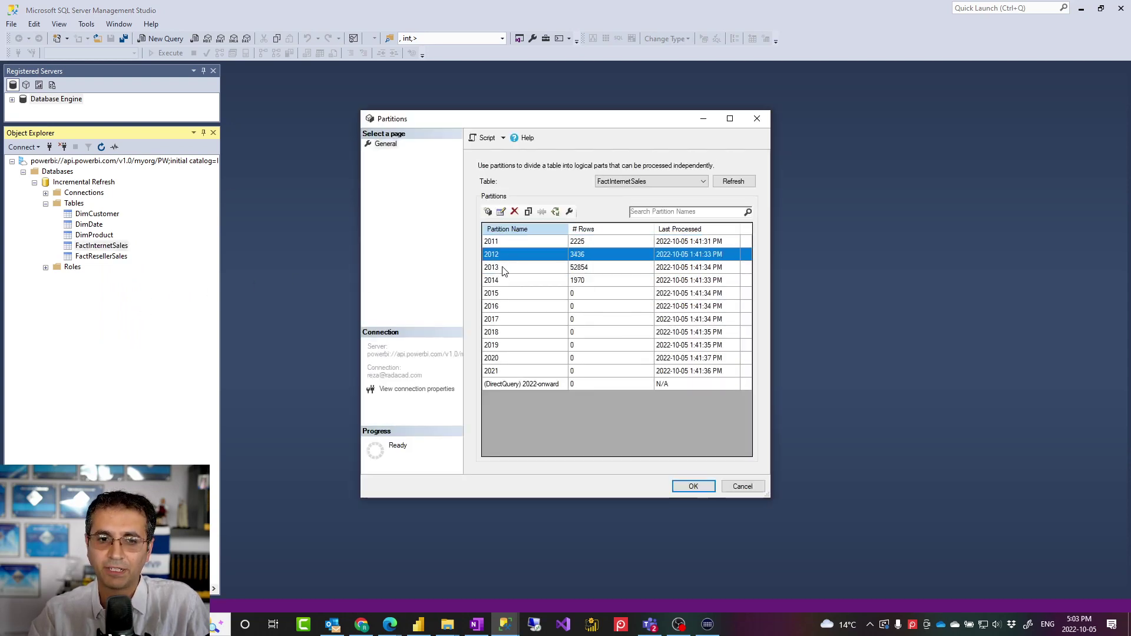
{"action": "left_click_drag", "start_coordinate": [504, 270], "coordinate": [542, 391]}
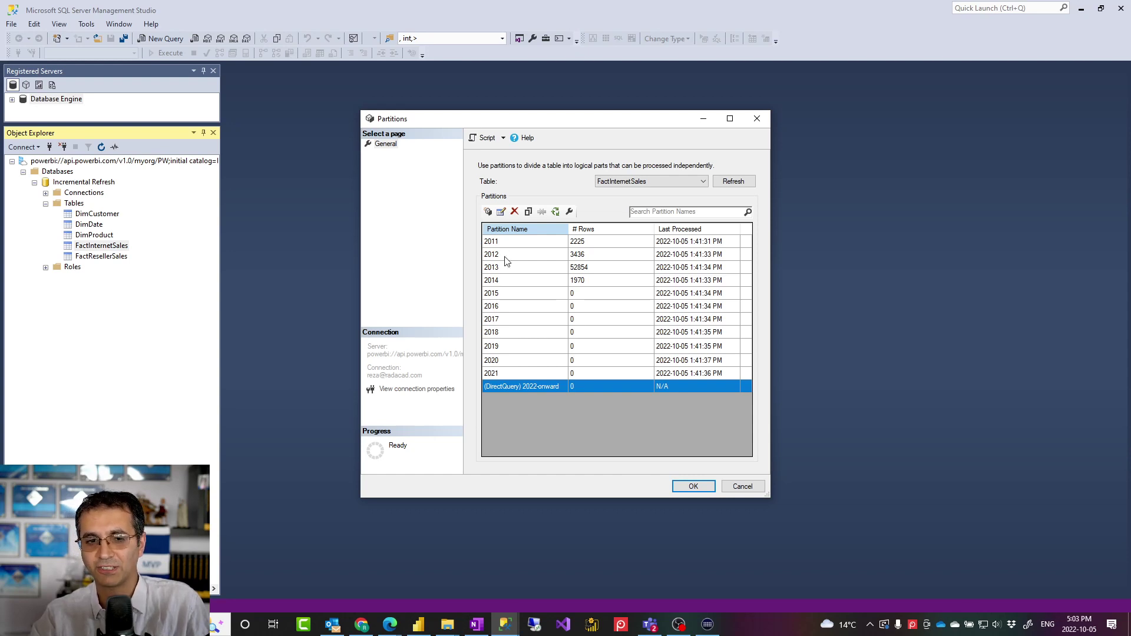
{"action": "left_click", "coordinate": [742, 487]}
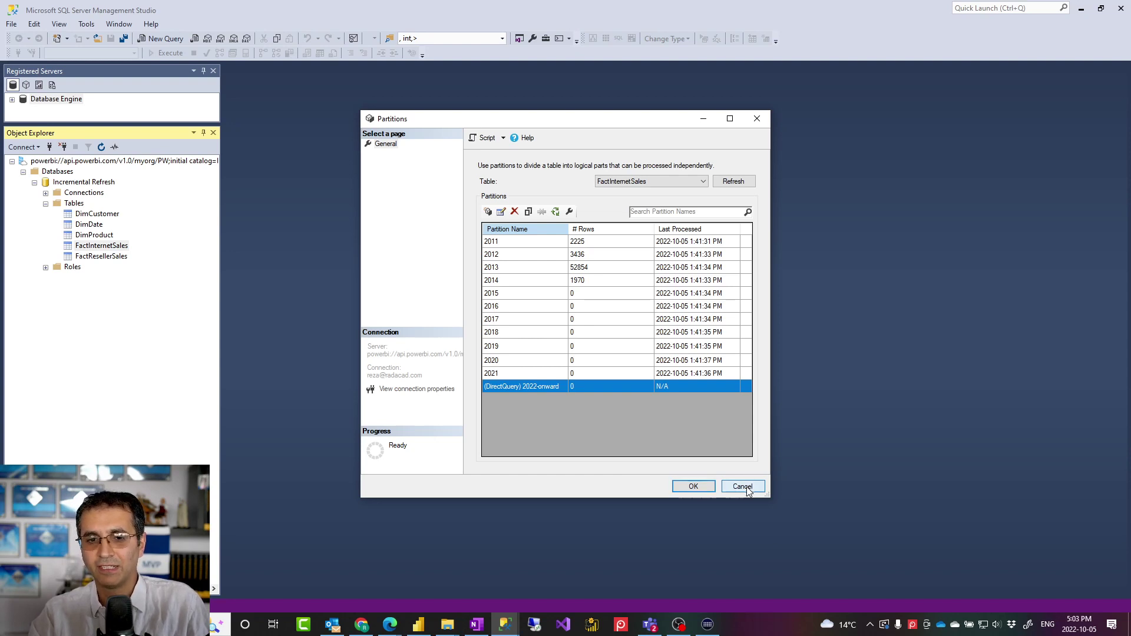
- Open the partitions of the FactResellerSales table and go through the monthly ones down to the DirectQuery partition
{"action": "right_click", "coordinate": [107, 256]}
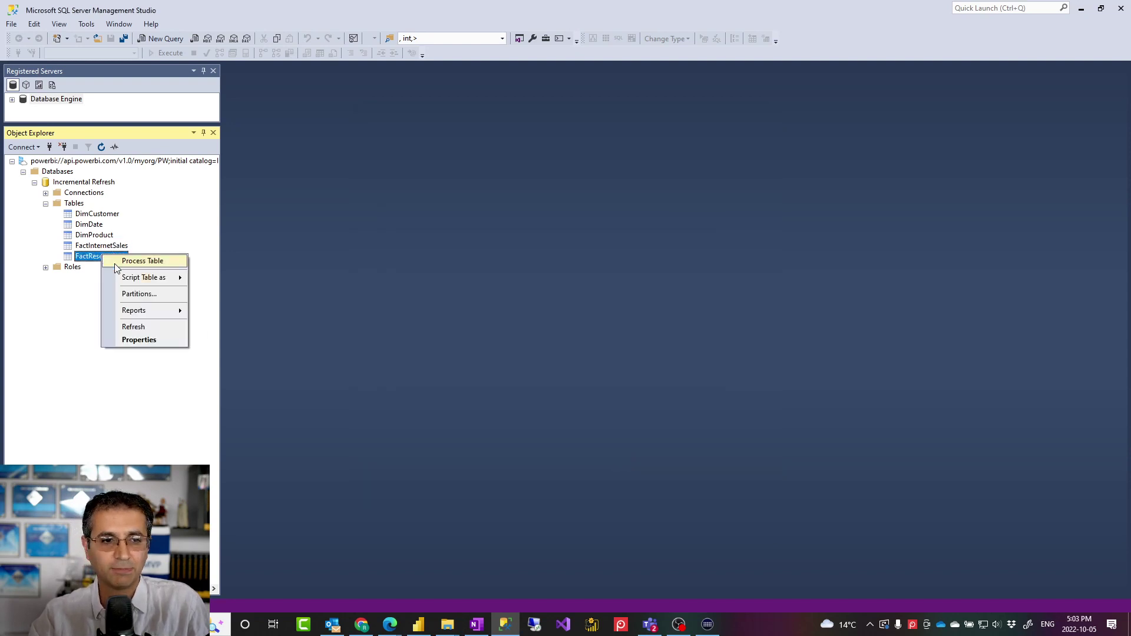
{"action": "left_click", "coordinate": [132, 294]}
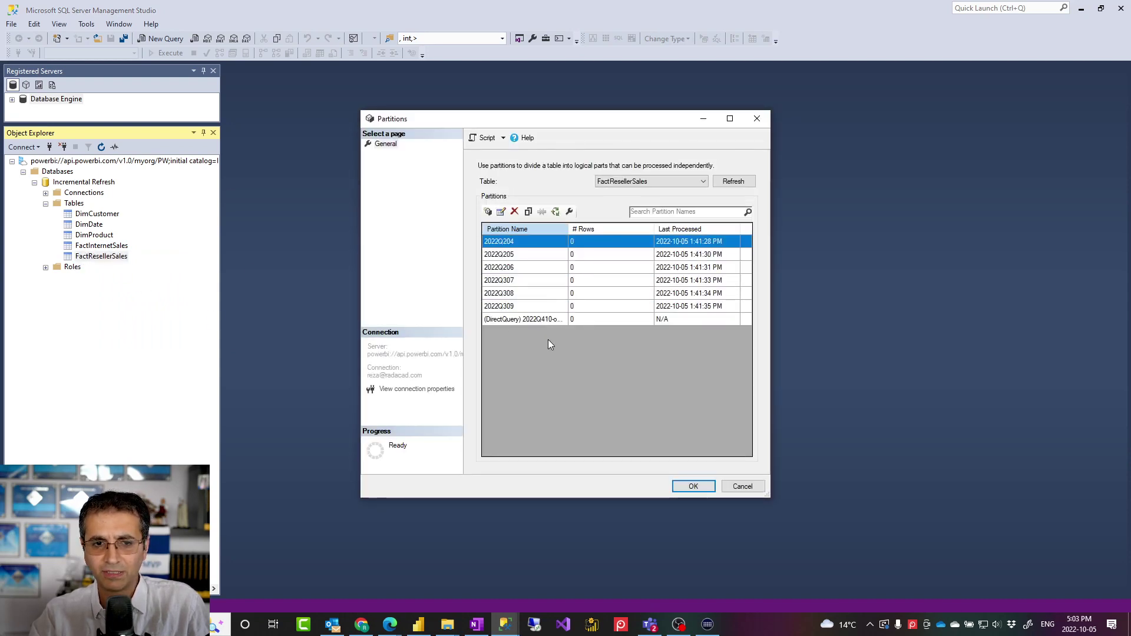
{"action": "left_click", "coordinate": [521, 257]}
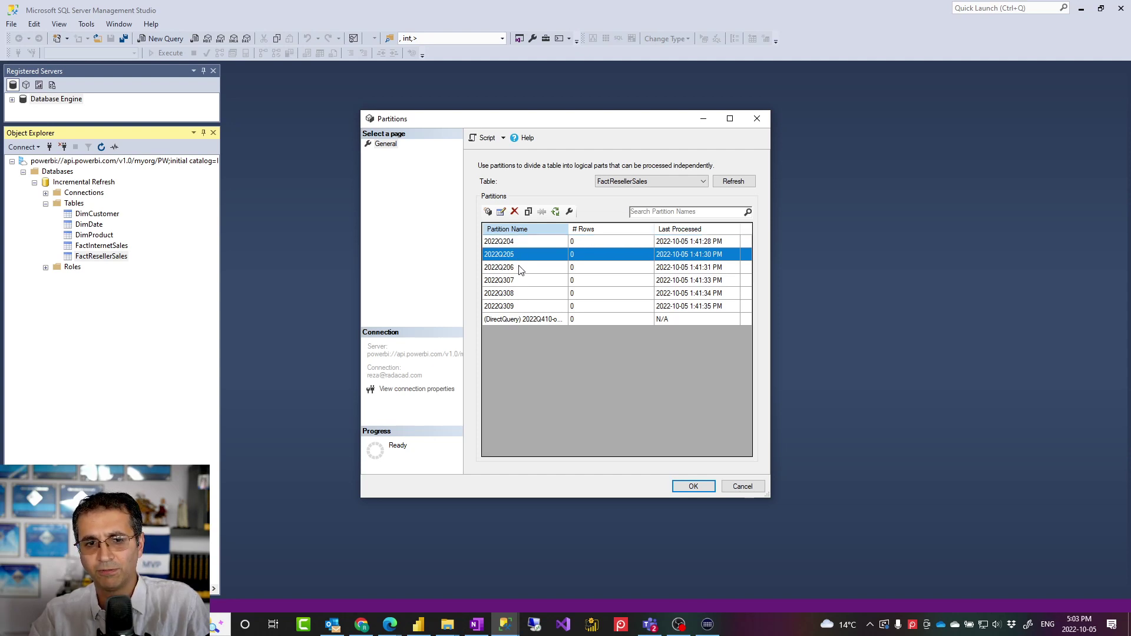
{"action": "left_click", "coordinate": [521, 268]}
{"action": "left_click", "coordinate": [519, 281]}
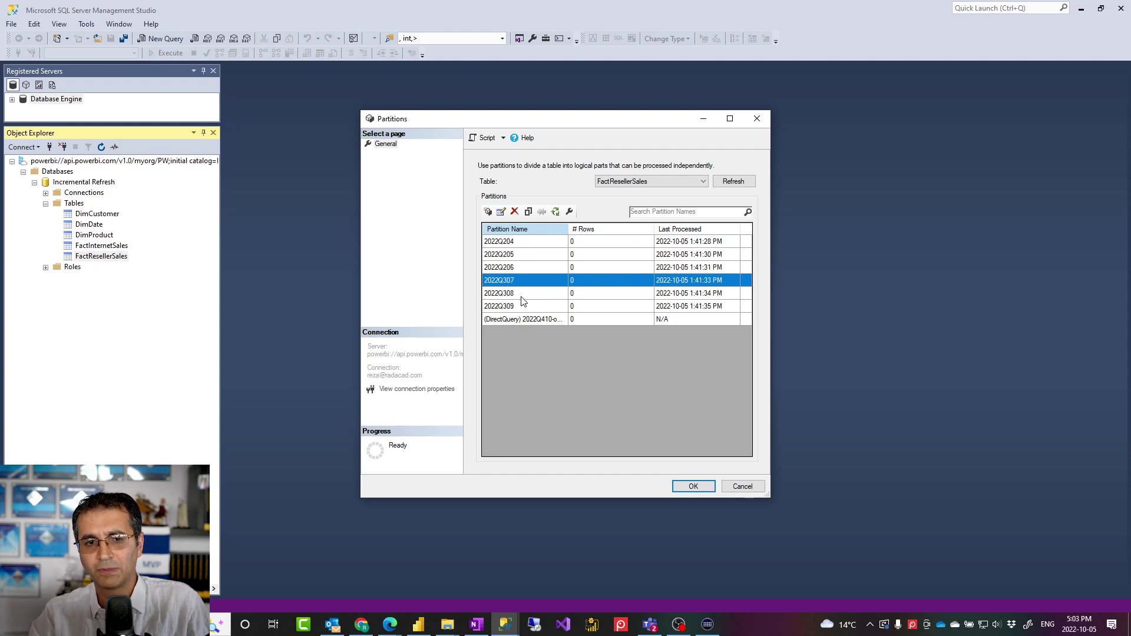
{"action": "left_click", "coordinate": [522, 296]}
{"action": "left_click", "coordinate": [525, 308]}
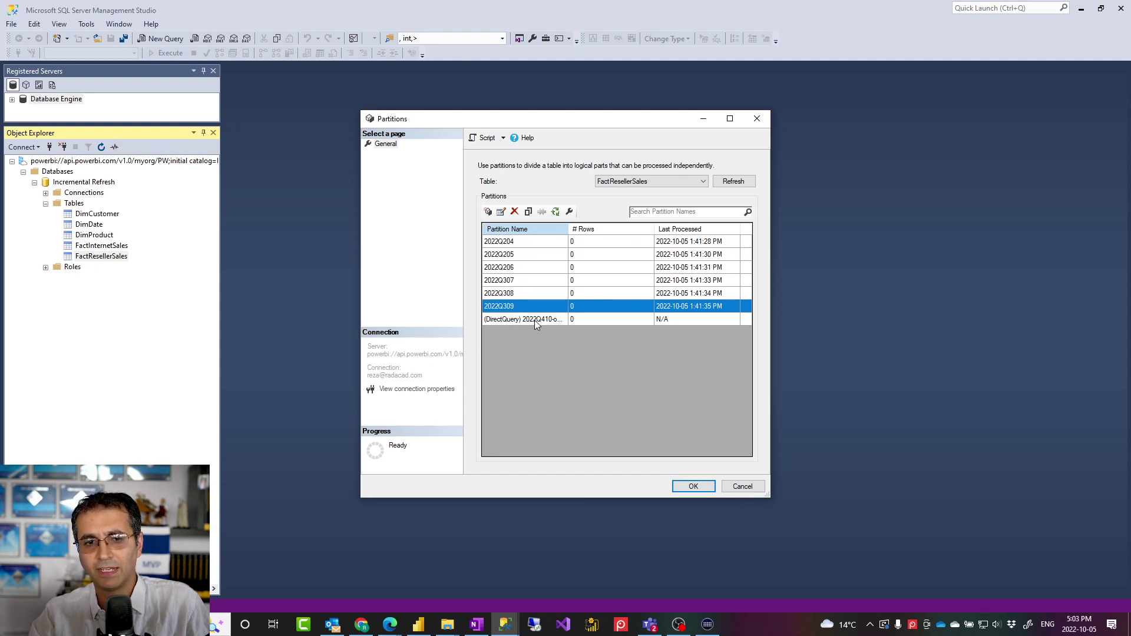
{"action": "left_click", "coordinate": [535, 320]}
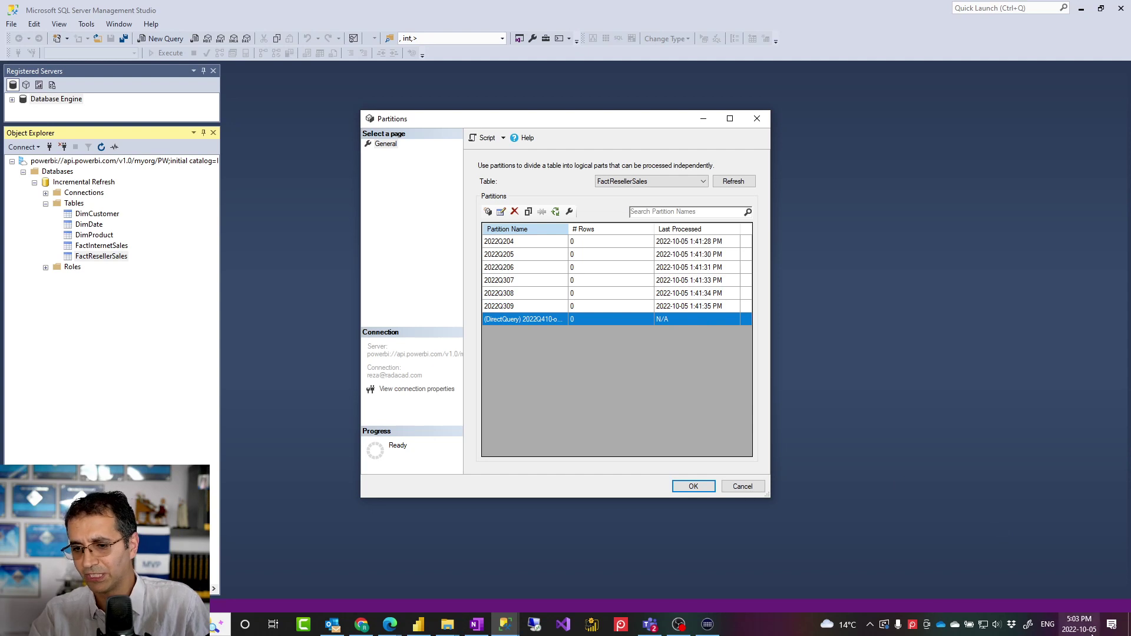